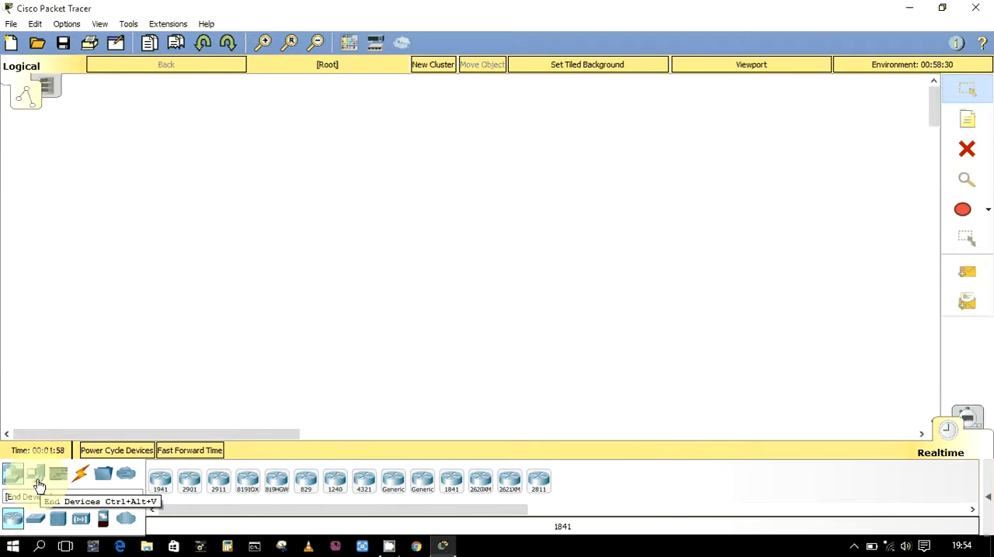
Place four generic PCs in the workspace in two columns of two, lining up the second column with the first
click(37, 477)
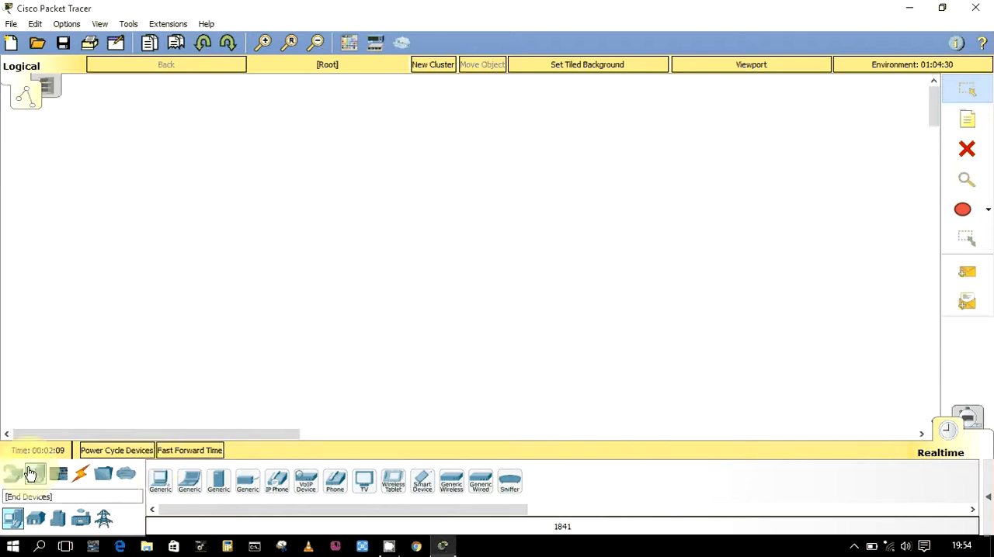
click(162, 483)
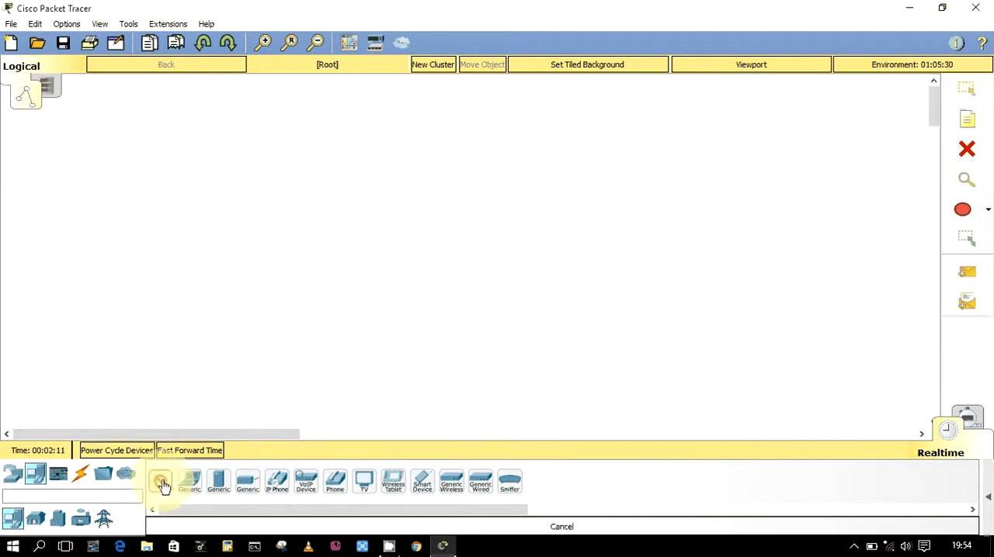
click(152, 194)
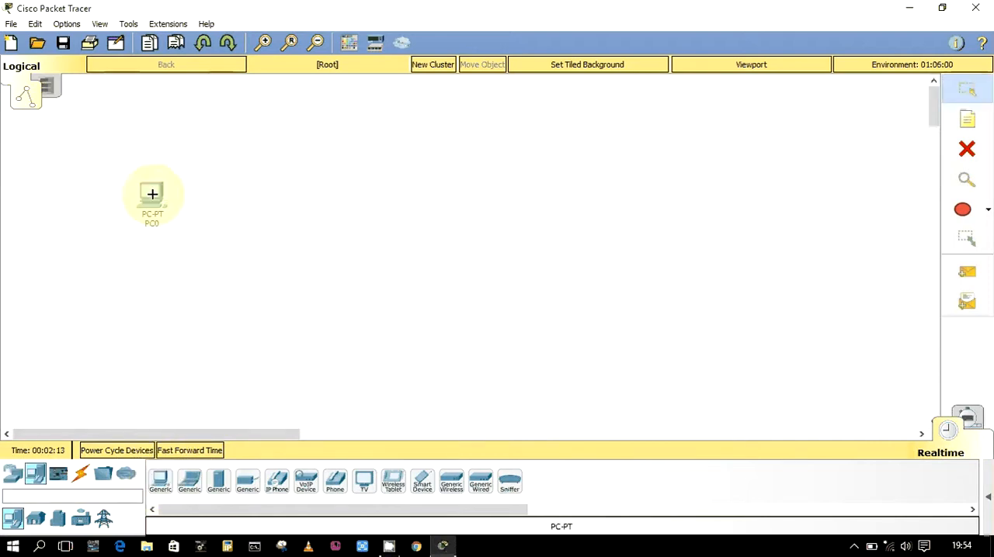
click(160, 481)
click(144, 322)
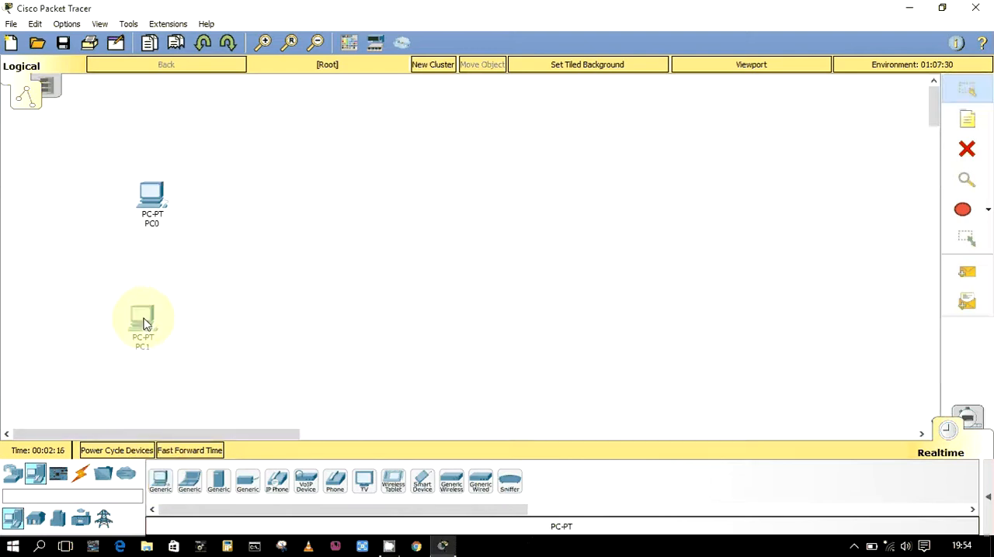
click(159, 481)
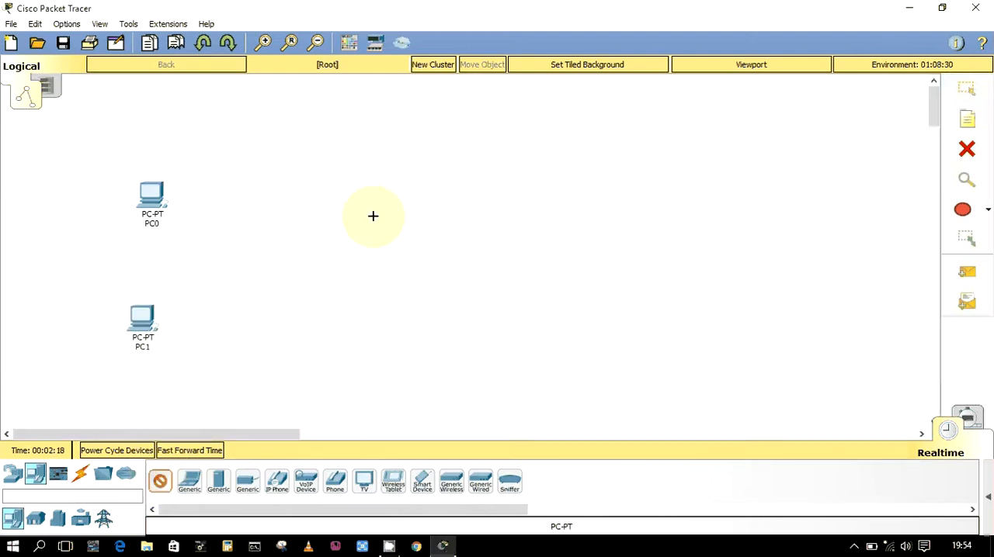
click(373, 216)
click(160, 481)
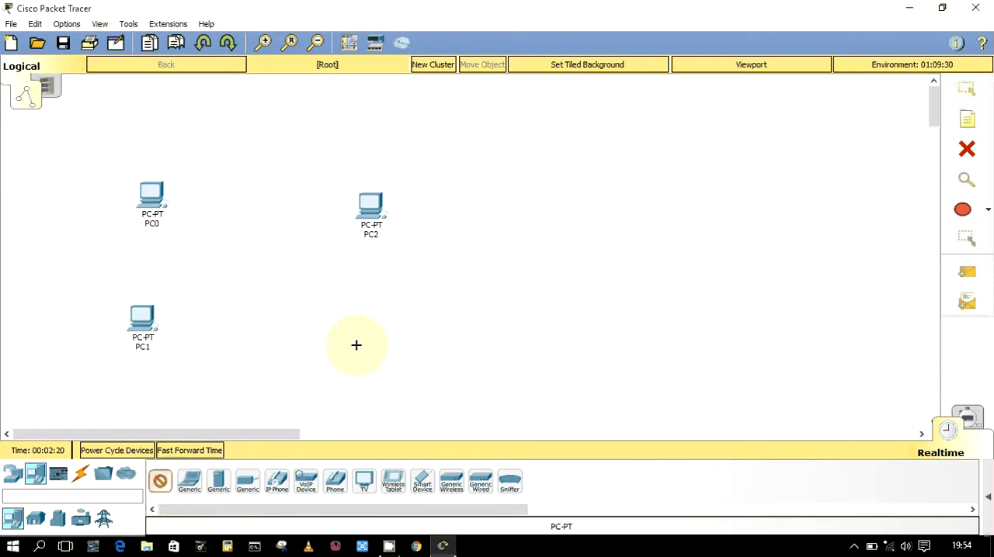
click(355, 344)
drag(379, 234, 377, 228)
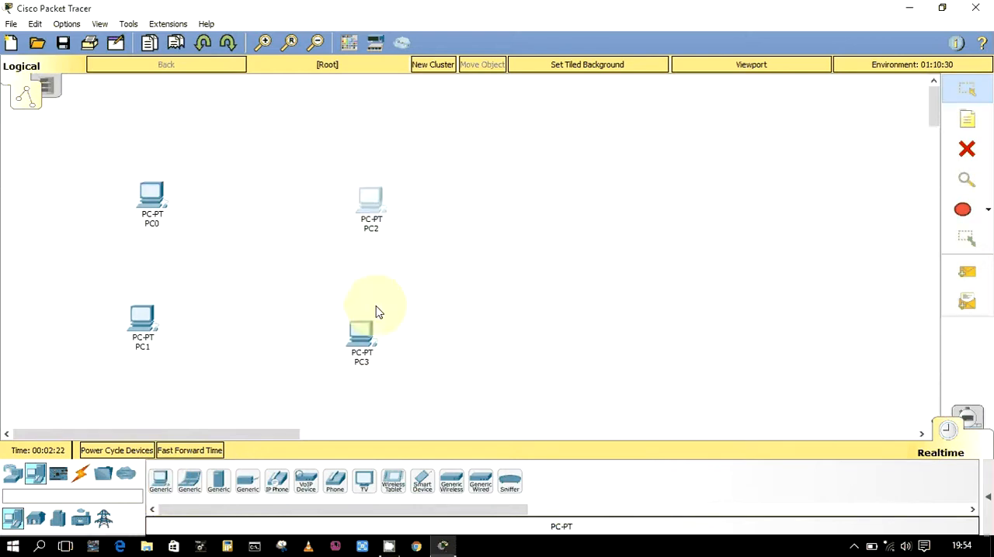
drag(361, 334, 364, 319)
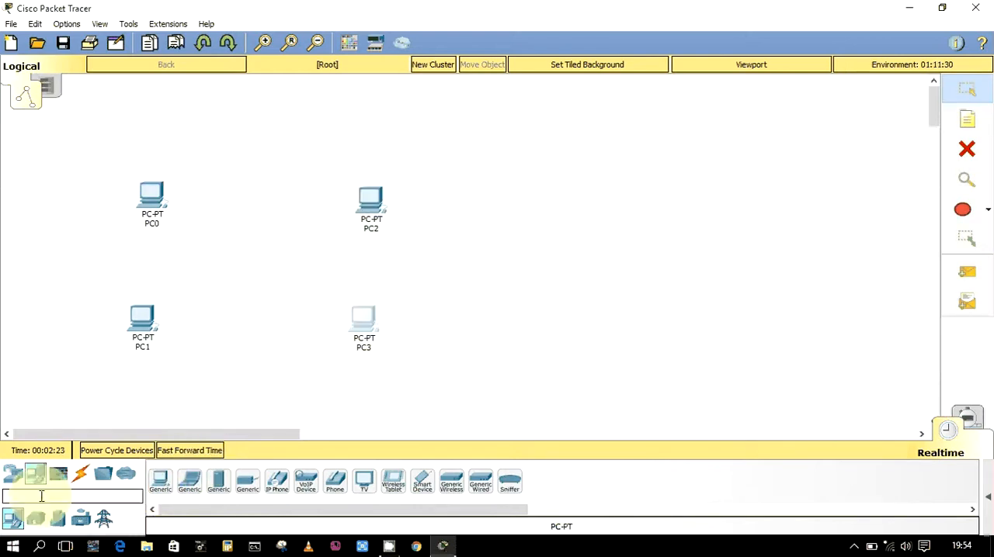
Add a 2960 switch in the middle of the four PCs
click(28, 477)
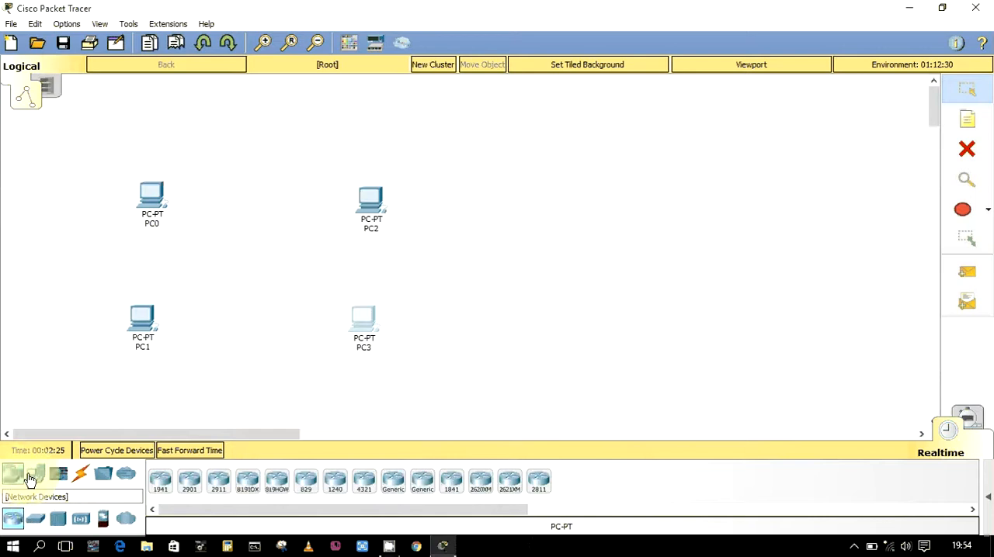
click(35, 519)
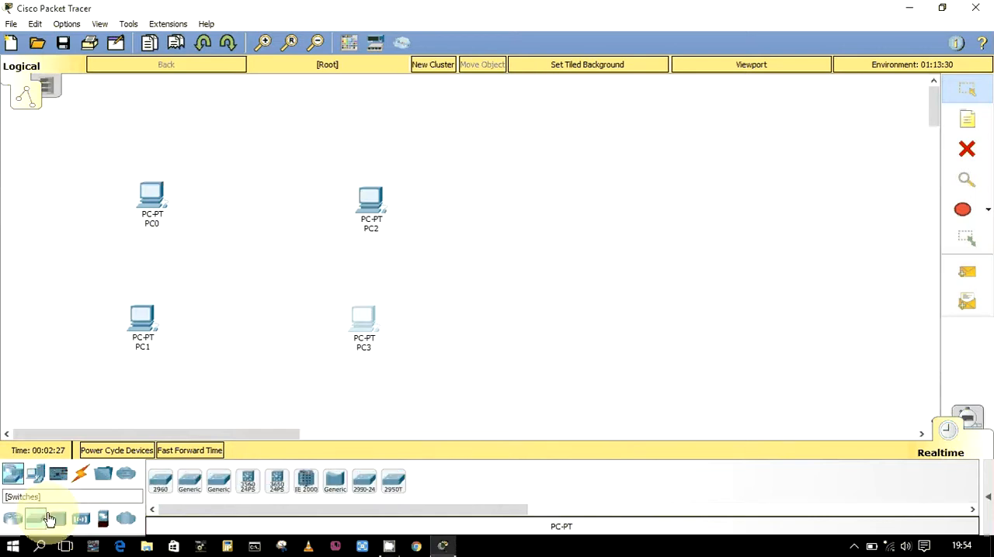
click(155, 482)
click(244, 273)
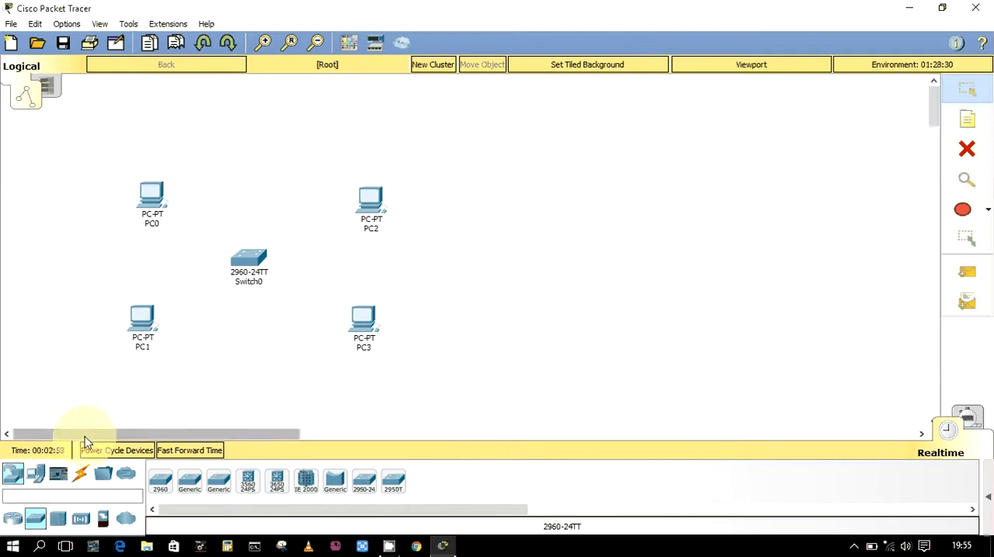
click(83, 477)
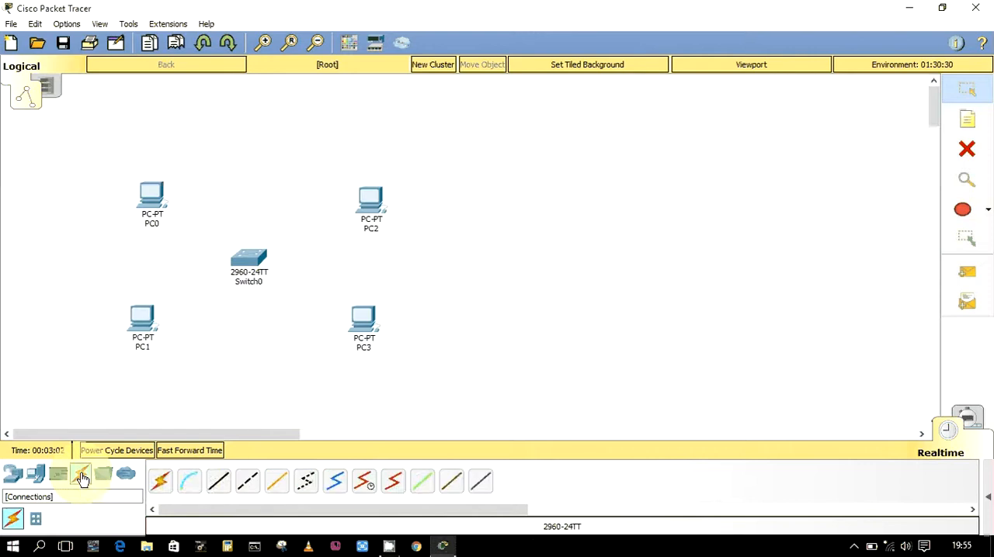
click(220, 483)
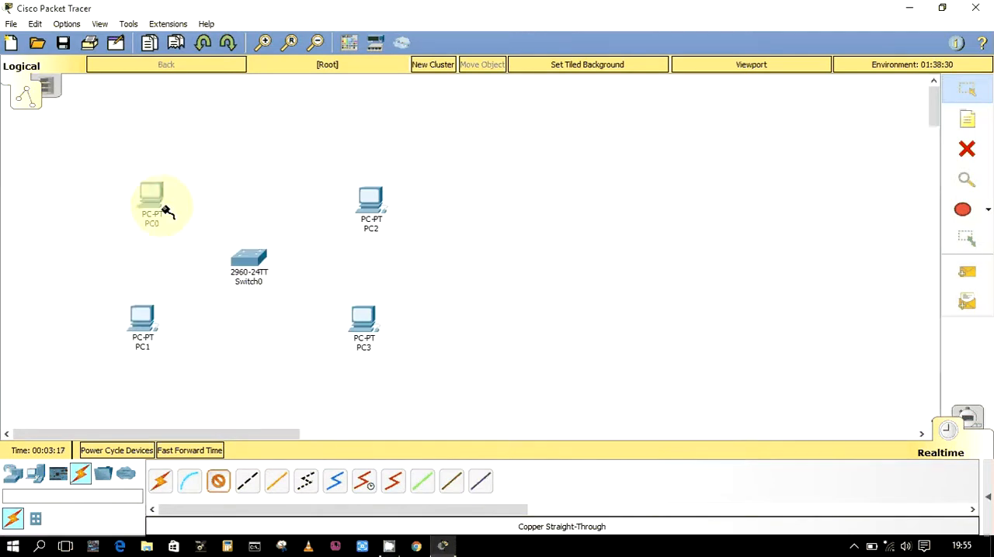
click(247, 487)
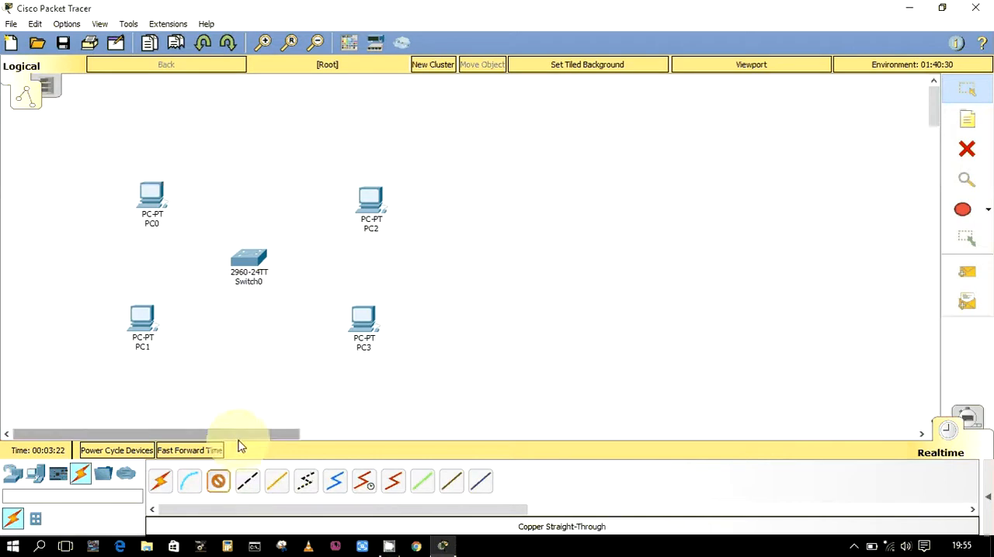
click(35, 473)
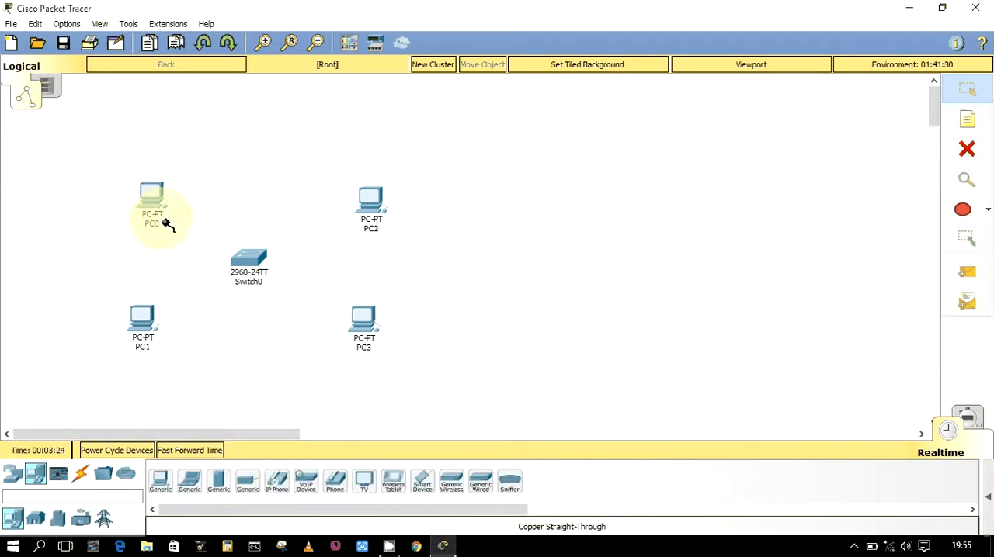
click(160, 484)
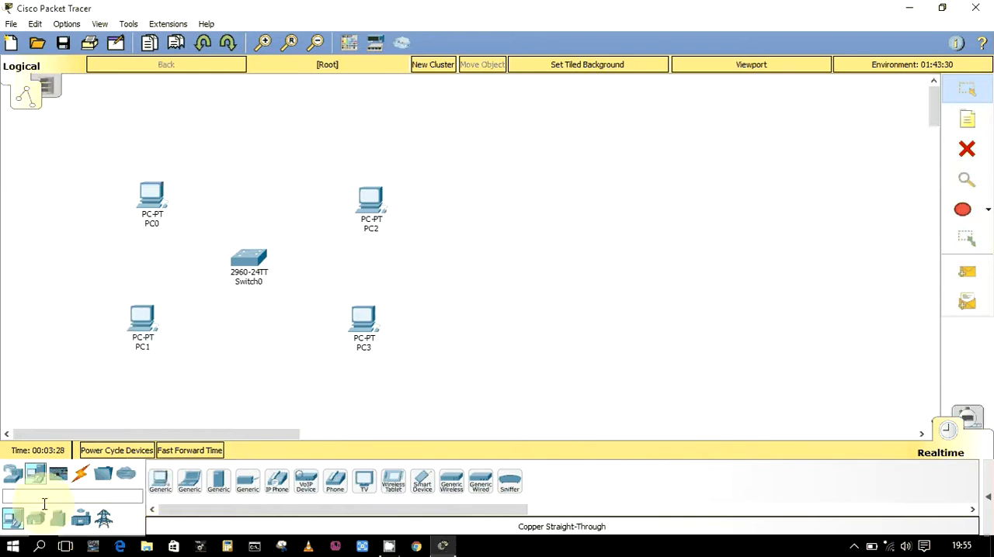
Add a second 2960 switch beside Switch0, between the two columns of PCs
click(22, 477)
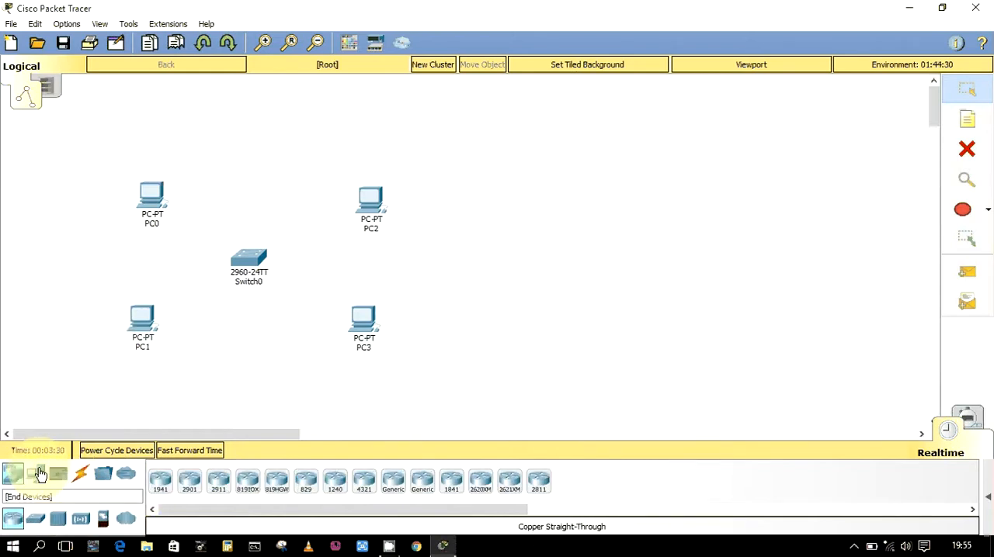
click(36, 517)
click(160, 482)
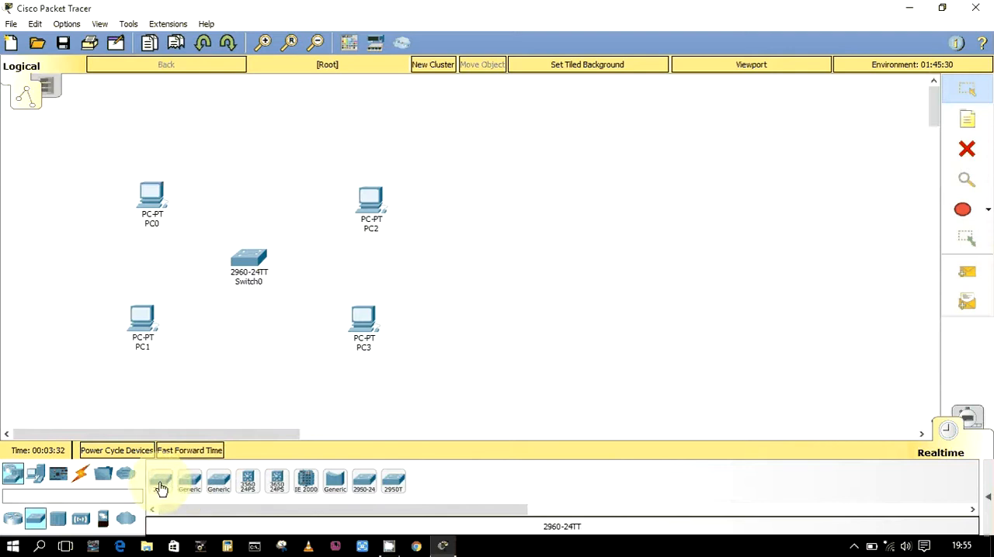
click(312, 264)
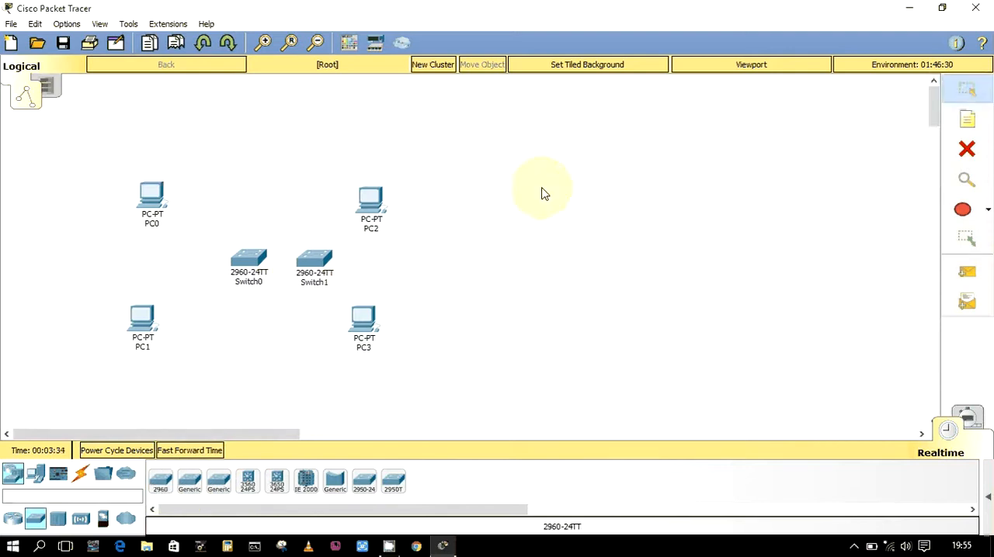
Spread the devices into two groups, with PC0 and PC1 around Switch0 and PC2 and PC3 farther right around Switch1
drag(359, 212, 539, 189)
drag(359, 319, 504, 317)
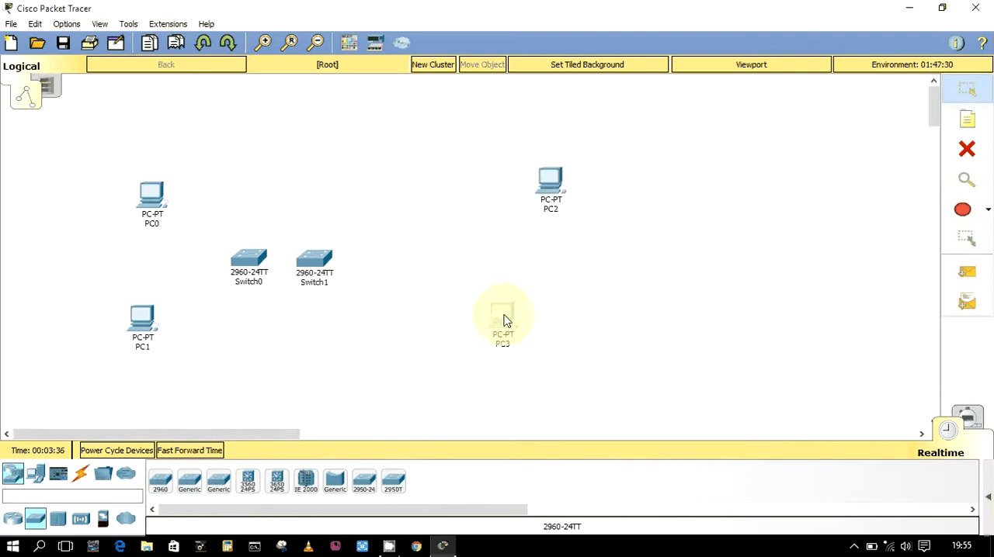
click(321, 278)
drag(320, 278, 401, 271)
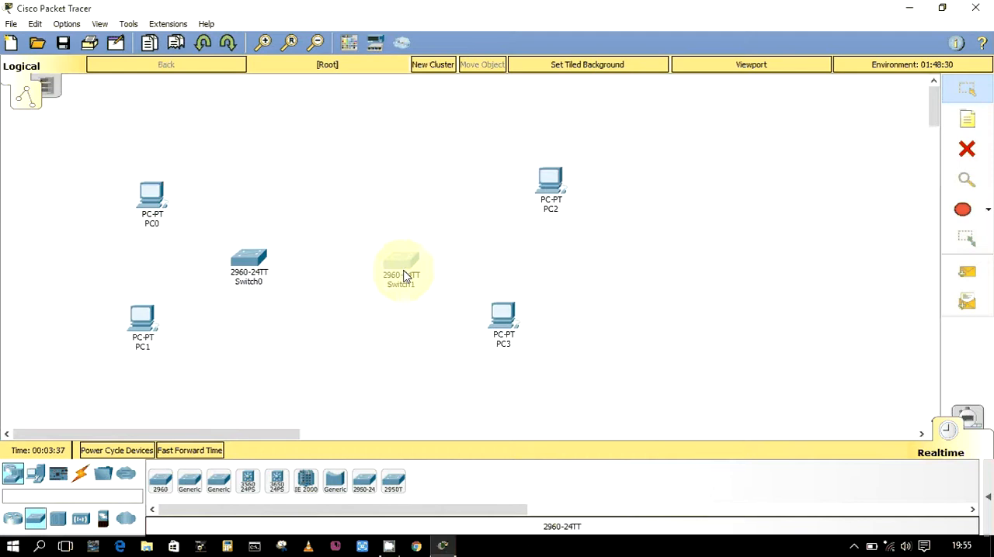
drag(247, 262, 185, 234)
drag(151, 206, 153, 183)
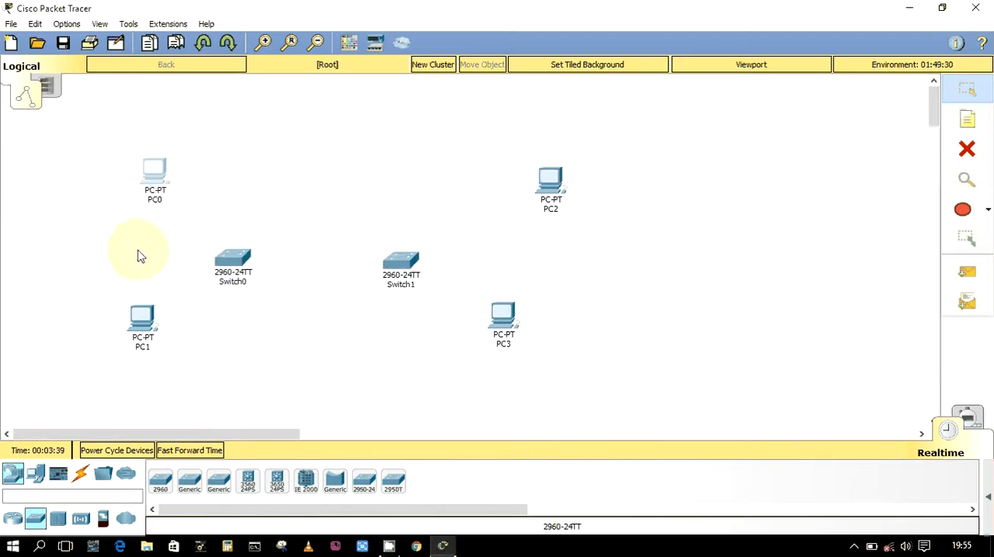
drag(138, 326, 137, 339)
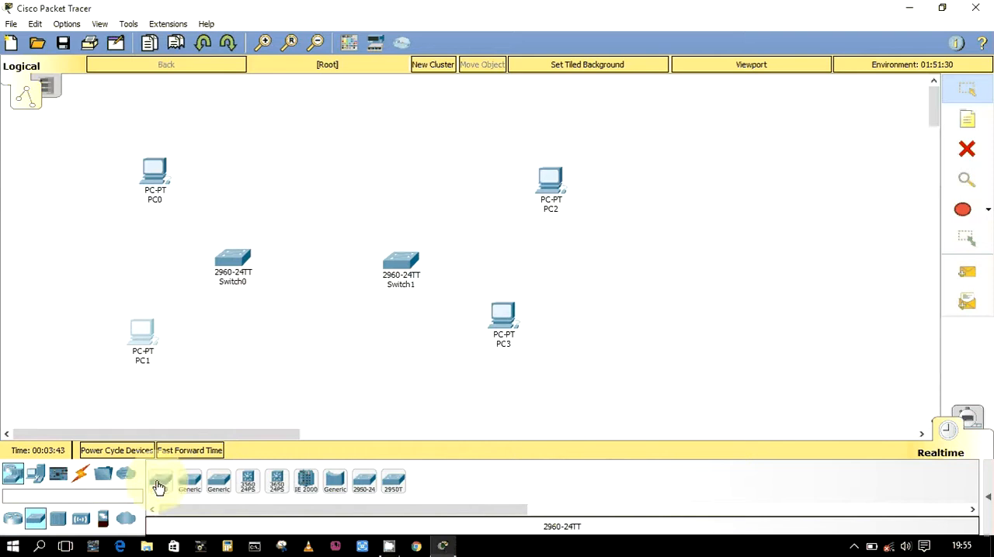
Connect PC0's FastEthernet0 to Switch0's FastEthernet0/1 with a copper straight-through cable
click(80, 474)
click(219, 482)
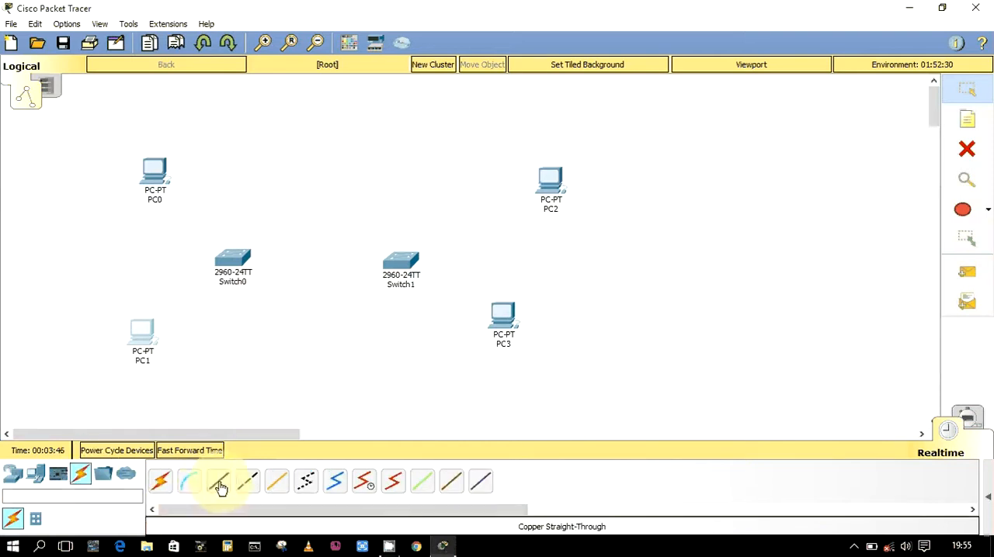
click(150, 167)
click(194, 221)
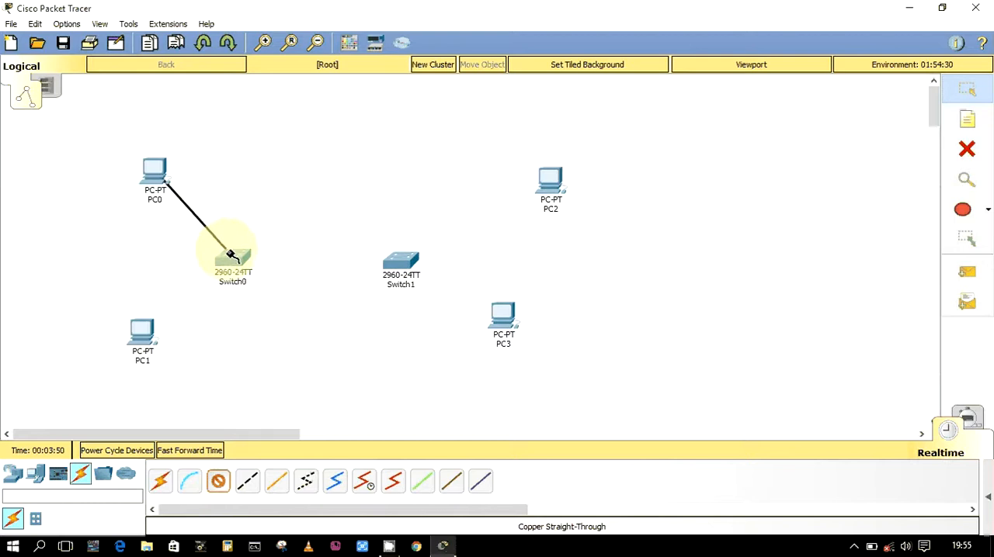
click(228, 261)
click(268, 28)
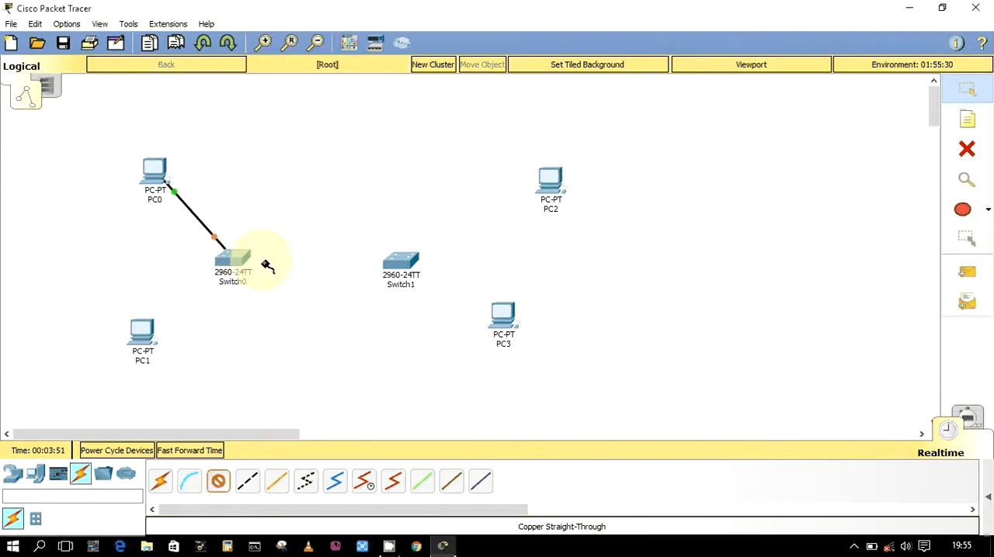
Connect PC1's FastEthernet0 to Switch0's FastEthernet0/2 with a copper straight-through cable
click(219, 482)
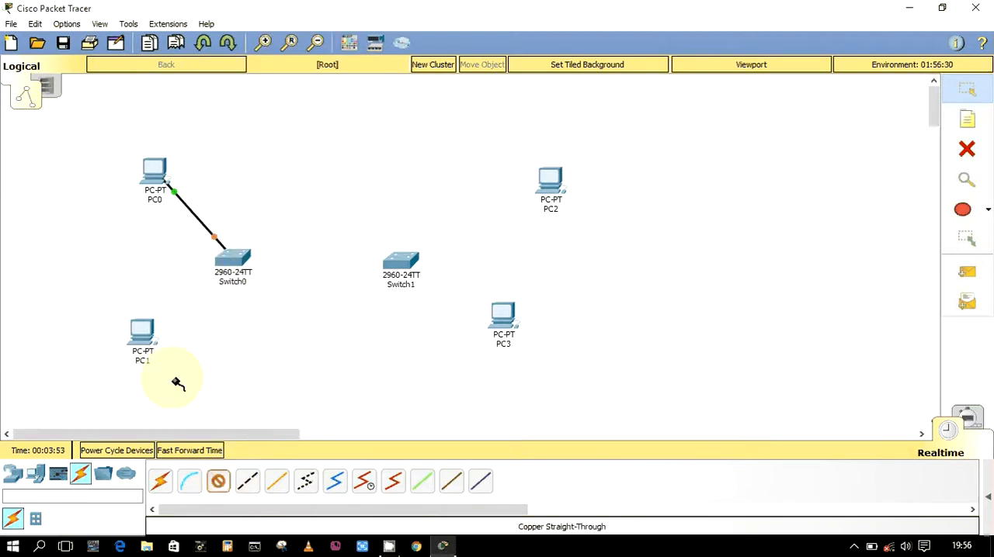
click(143, 341)
click(189, 395)
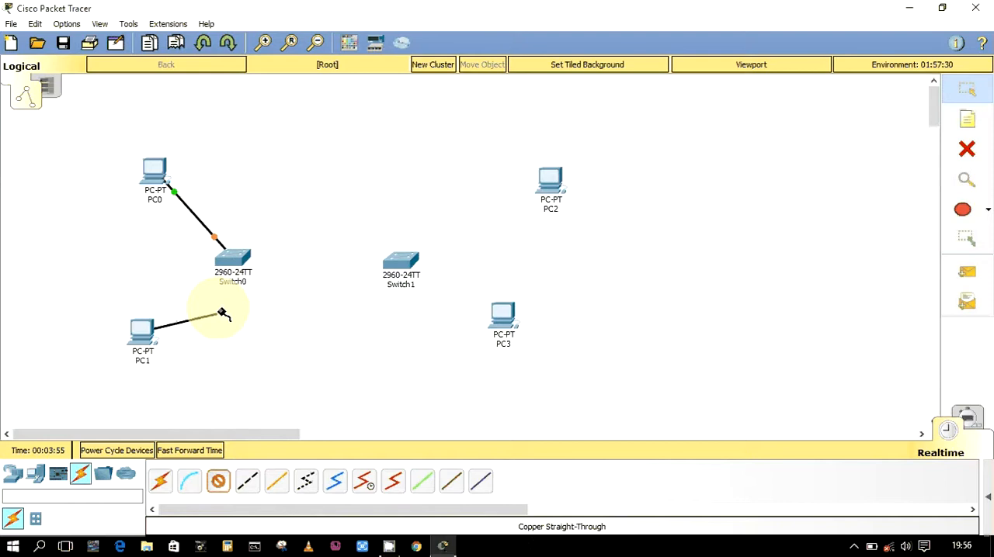
click(228, 264)
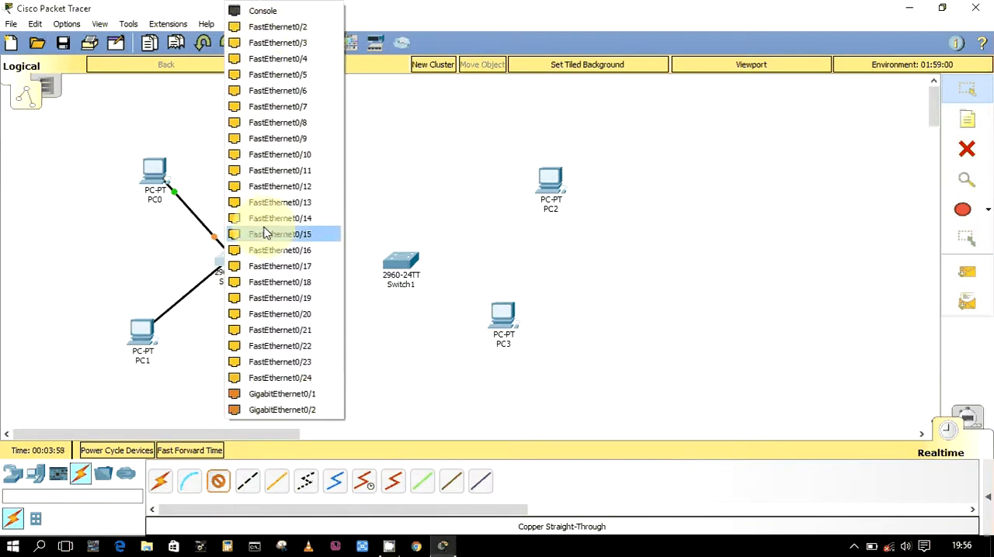
click(282, 31)
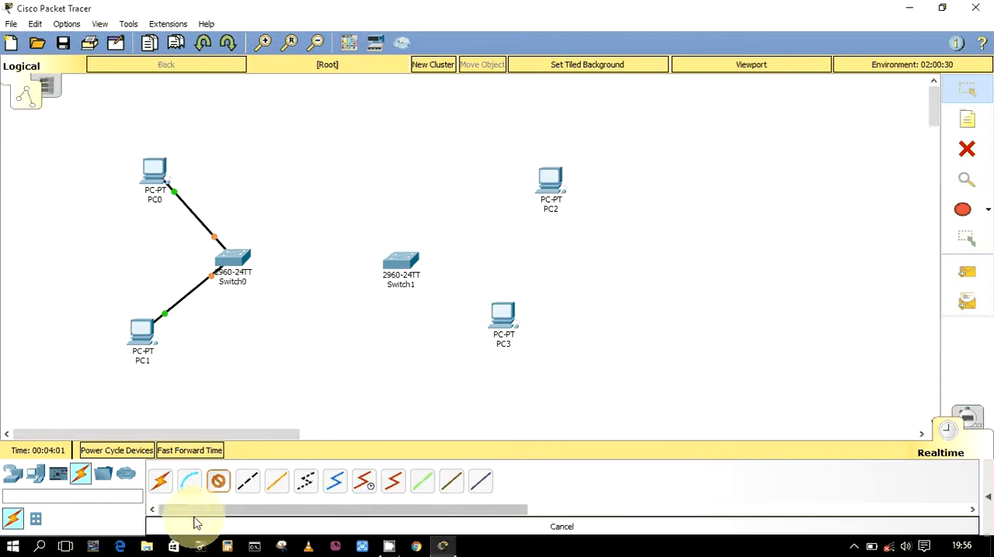
Connect PC2's FastEthernet0 to Switch1's FastEthernet0/1 with a copper straight-through cable
click(559, 184)
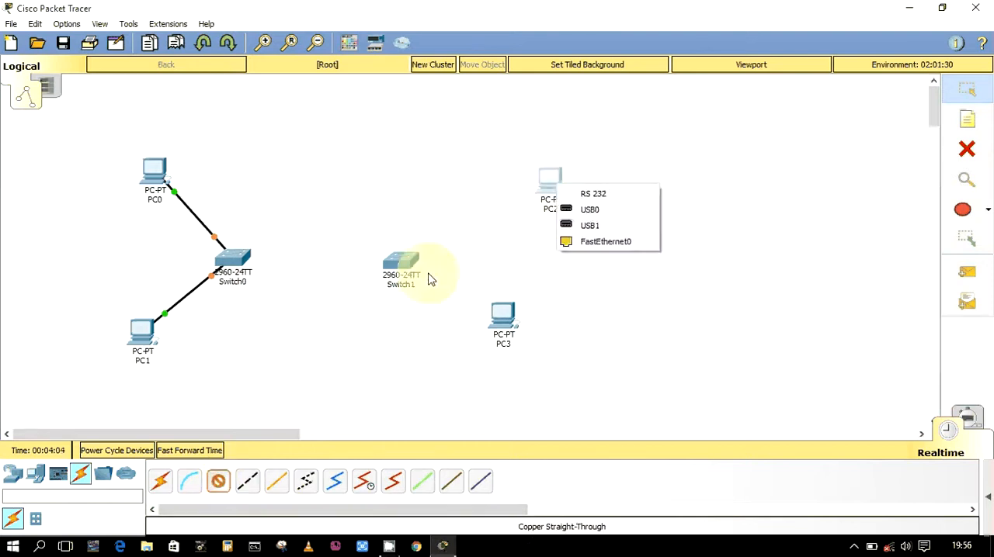
click(574, 255)
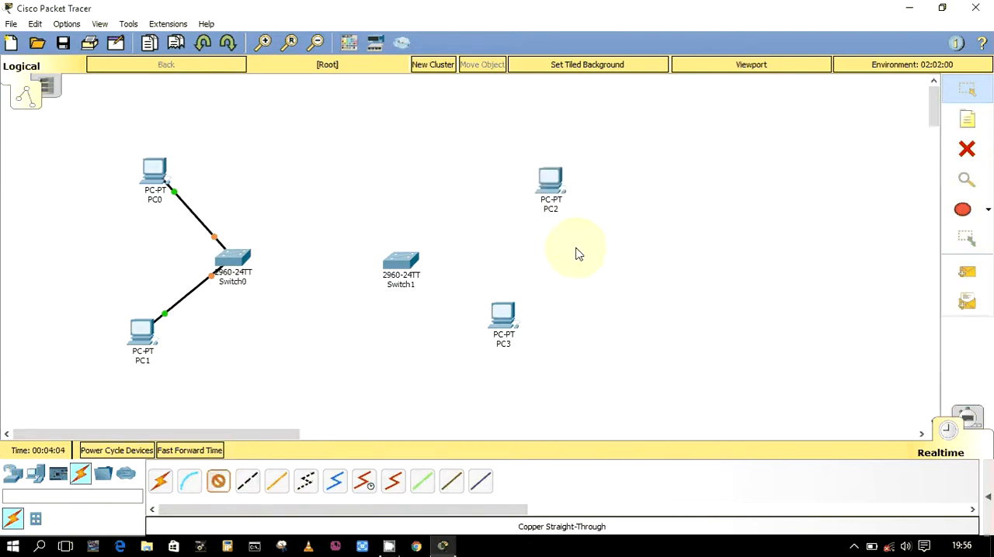
click(405, 261)
click(435, 32)
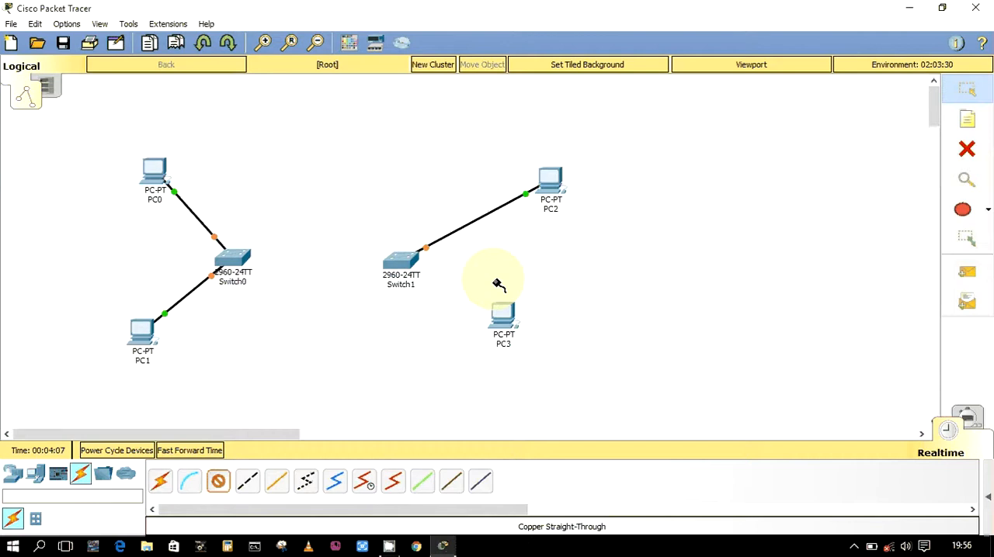
Connect PC3's FastEthernet0 to Switch1's FastEthernet0/2 with a copper straight-through cable
click(500, 319)
click(525, 378)
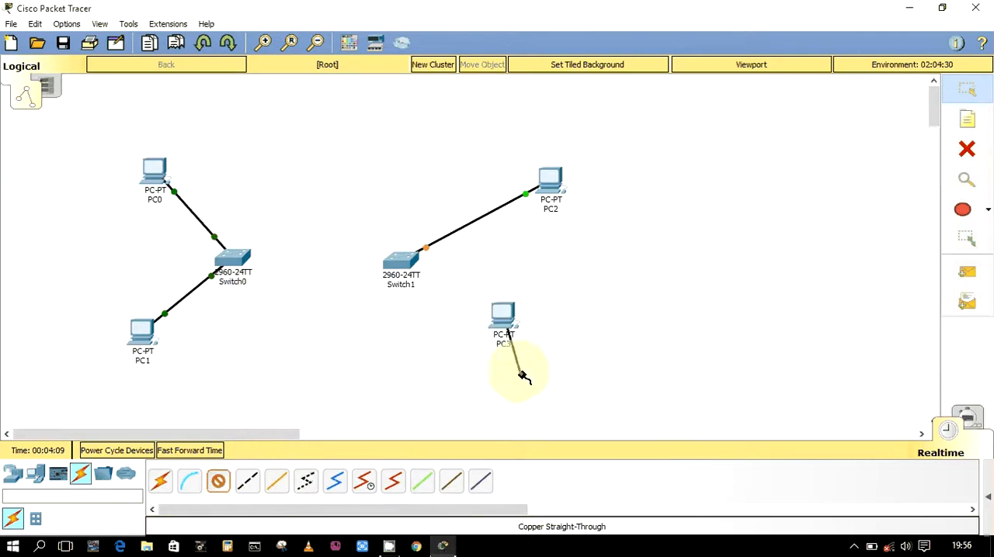
click(402, 262)
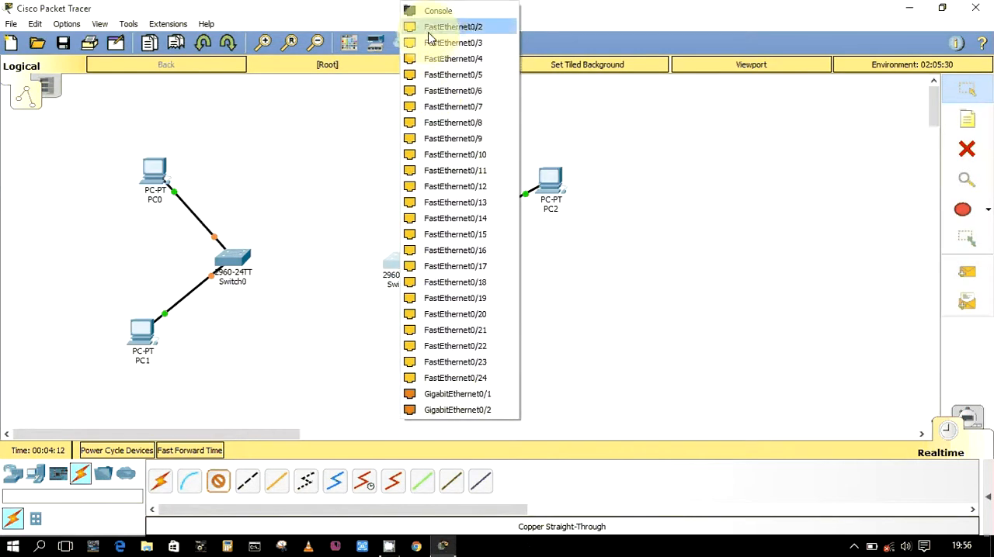
click(429, 28)
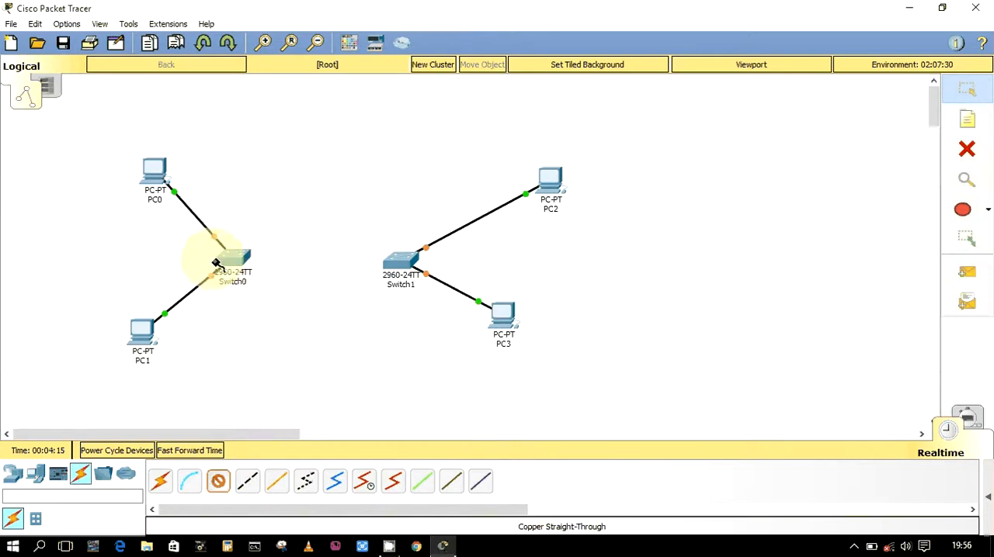
Connect Switch0 to Switch1's FastEthernet0/3 with a copper cross-over cable
click(248, 483)
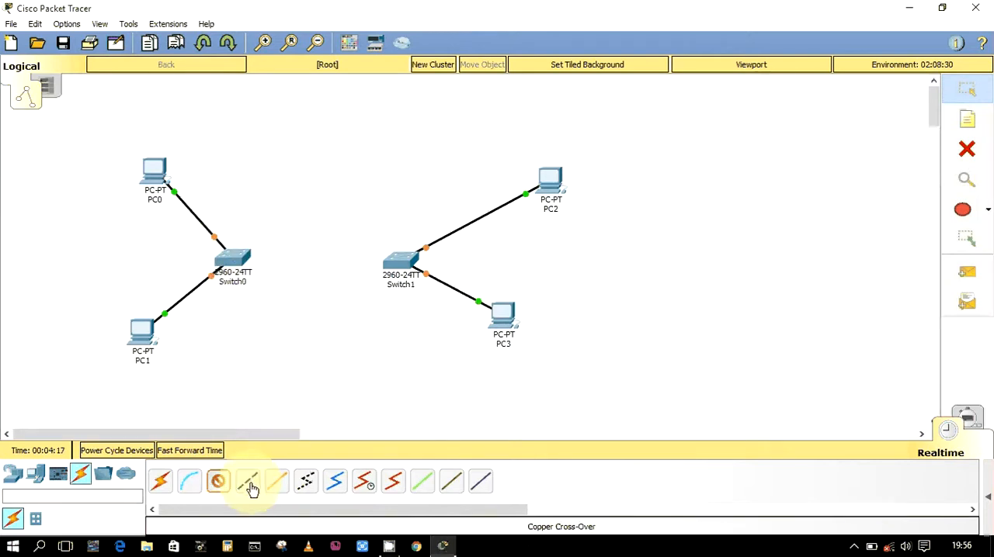
click(249, 483)
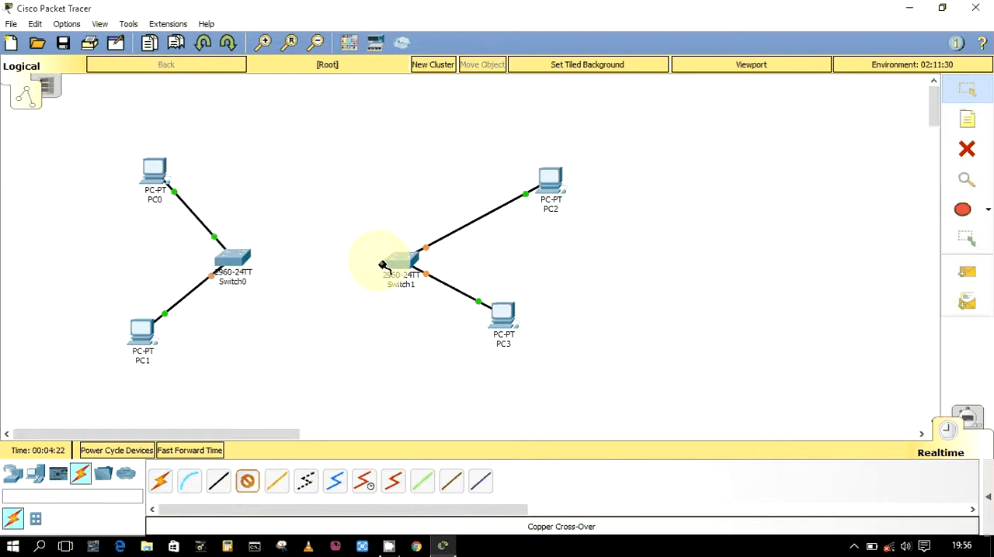
click(231, 262)
click(273, 31)
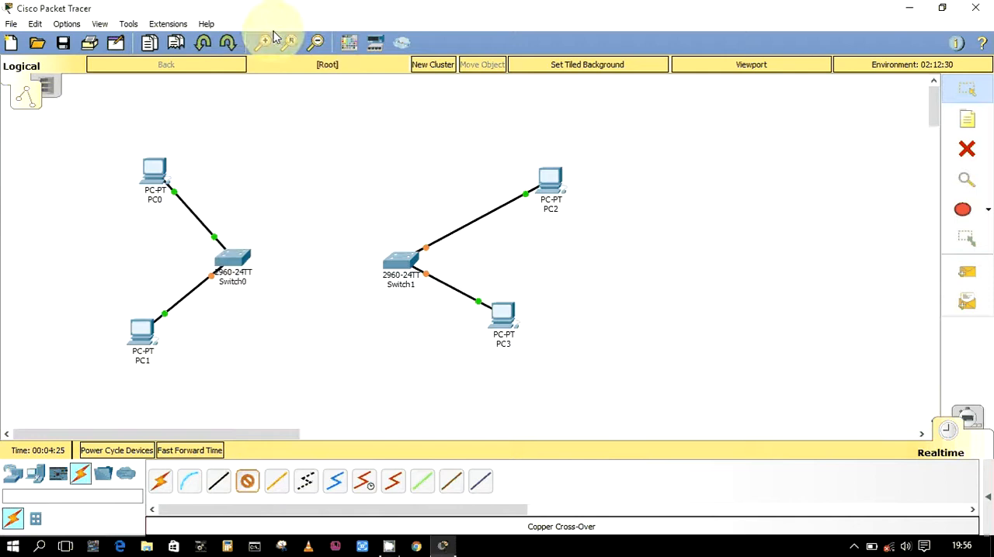
click(399, 264)
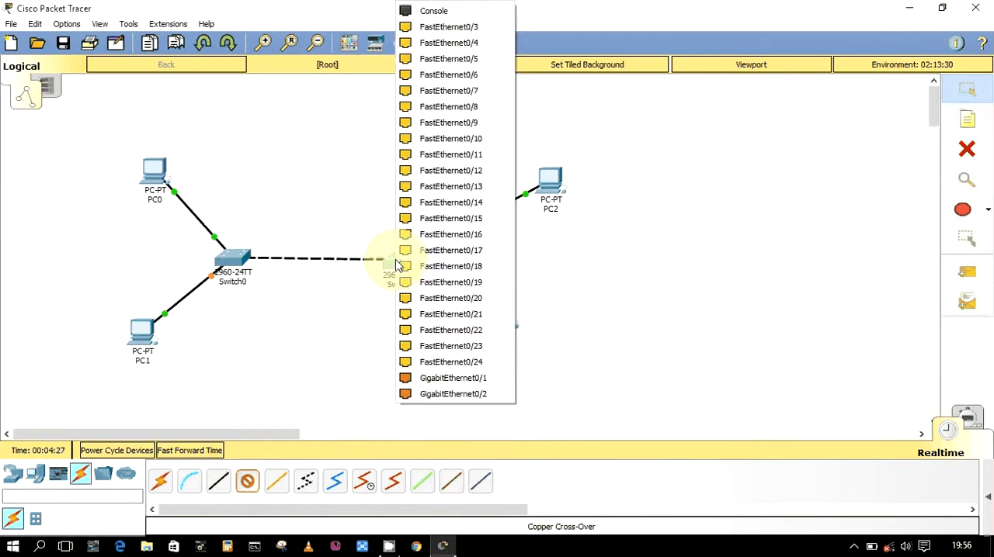
click(434, 26)
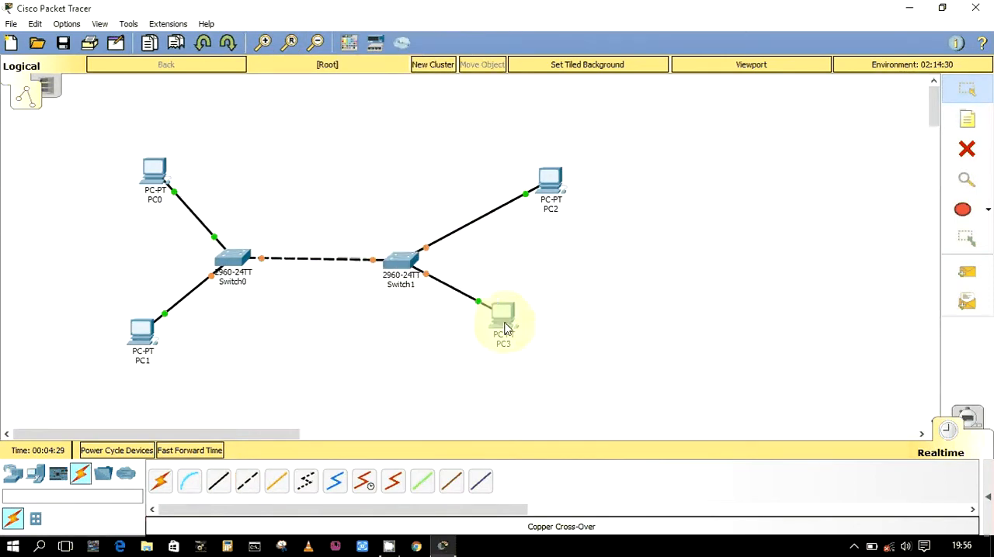
Tidy the layout by moving PC3 under PC2, PC1 slightly lower and Switch0 slightly closer to Switch1
drag(503, 319, 552, 334)
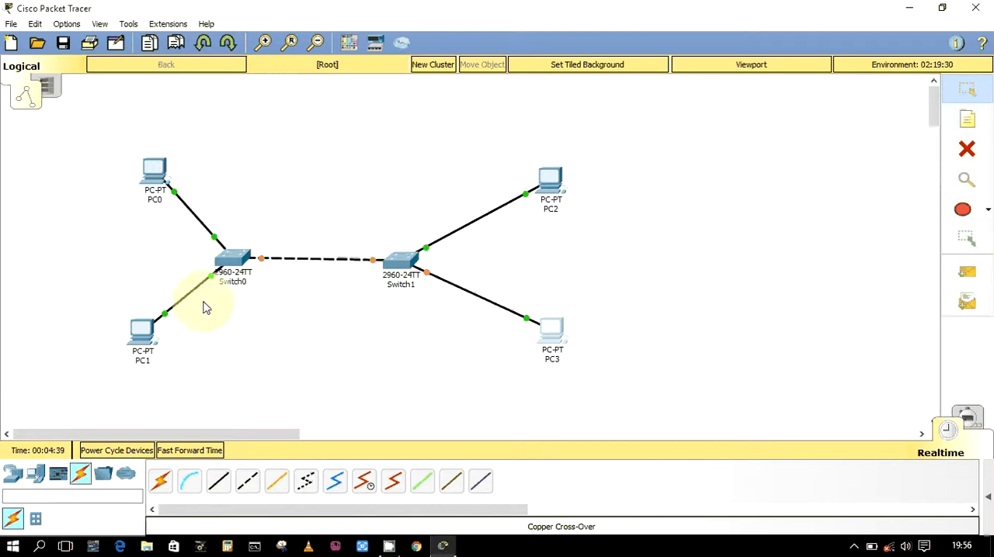
drag(142, 333, 142, 350)
drag(220, 273, 235, 277)
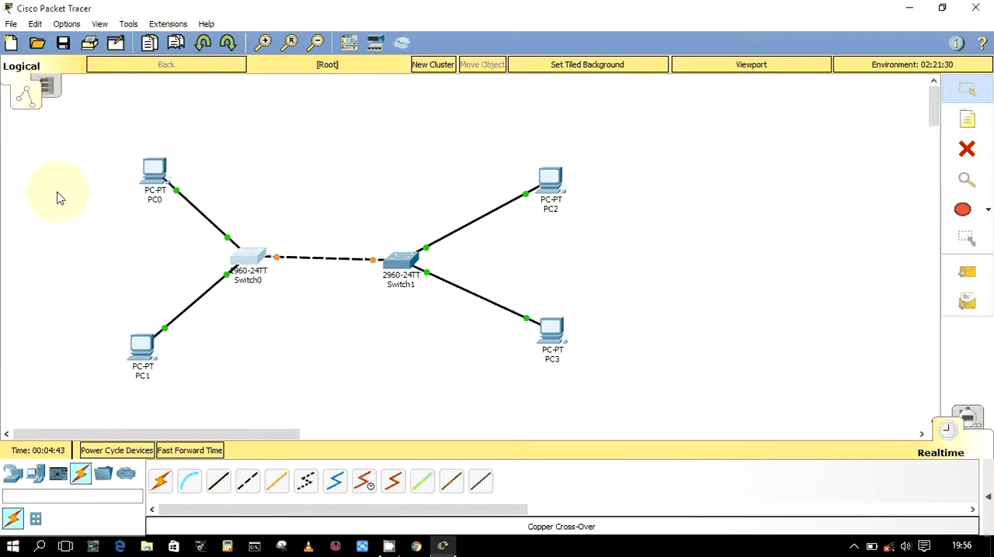
drag(58, 159, 171, 393)
click(164, 200)
drag(399, 151, 581, 355)
click(610, 158)
Select the whole topology and move it closer to the middle of the workspace
drag(624, 142, 153, 395)
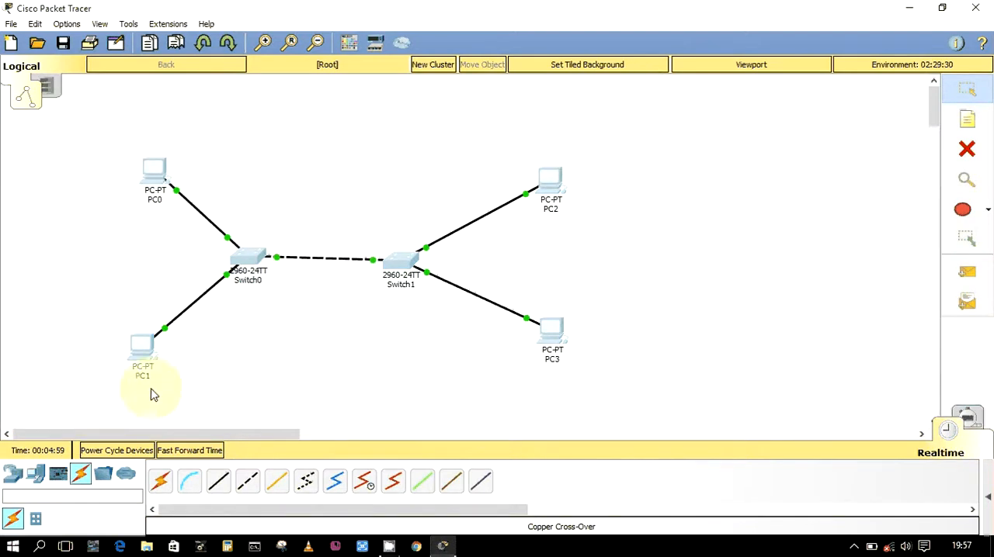
drag(153, 349, 248, 336)
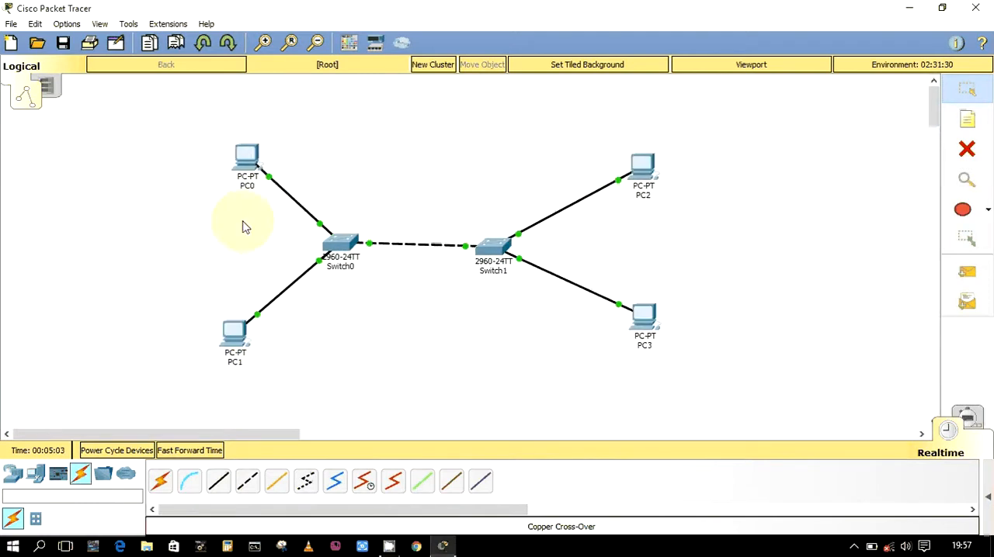
click(250, 159)
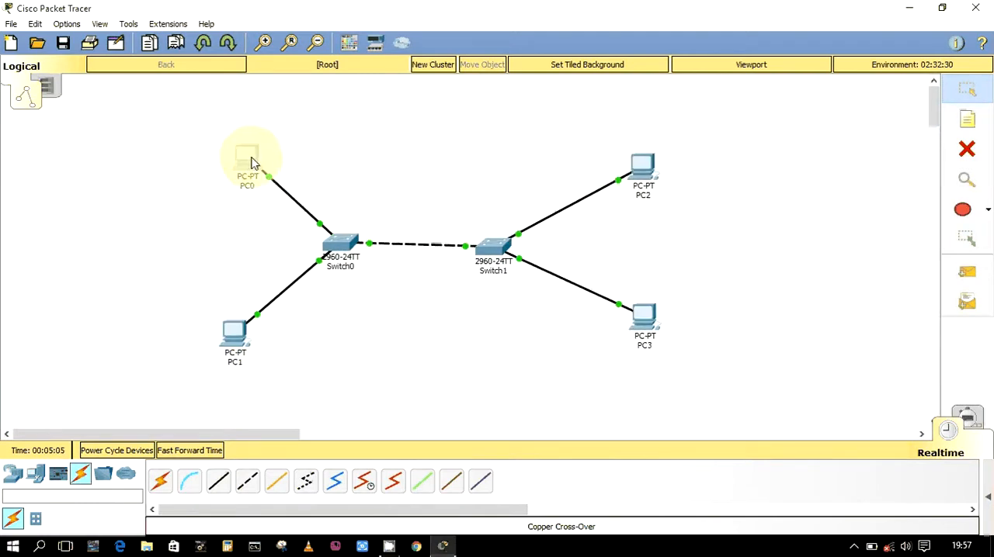
click(250, 159)
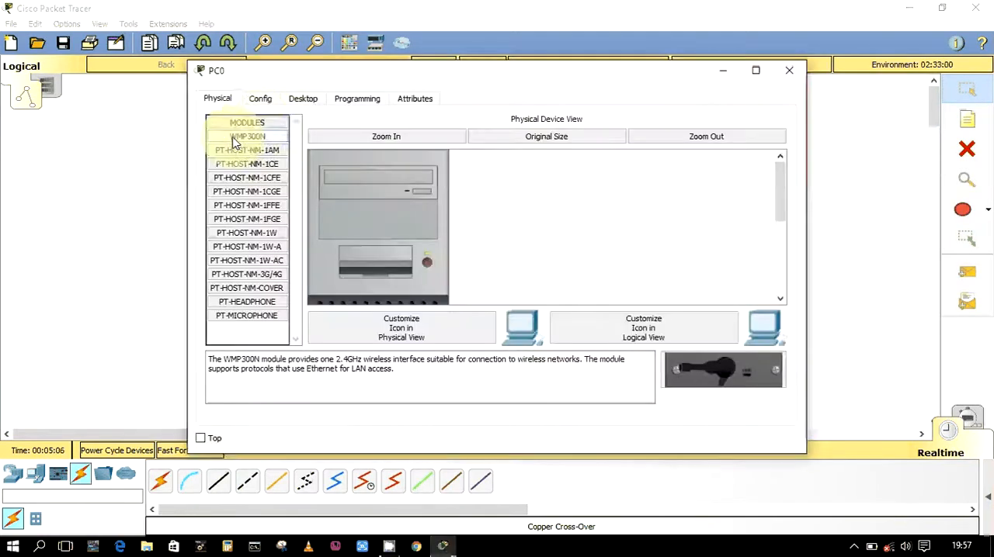
click(261, 99)
click(302, 100)
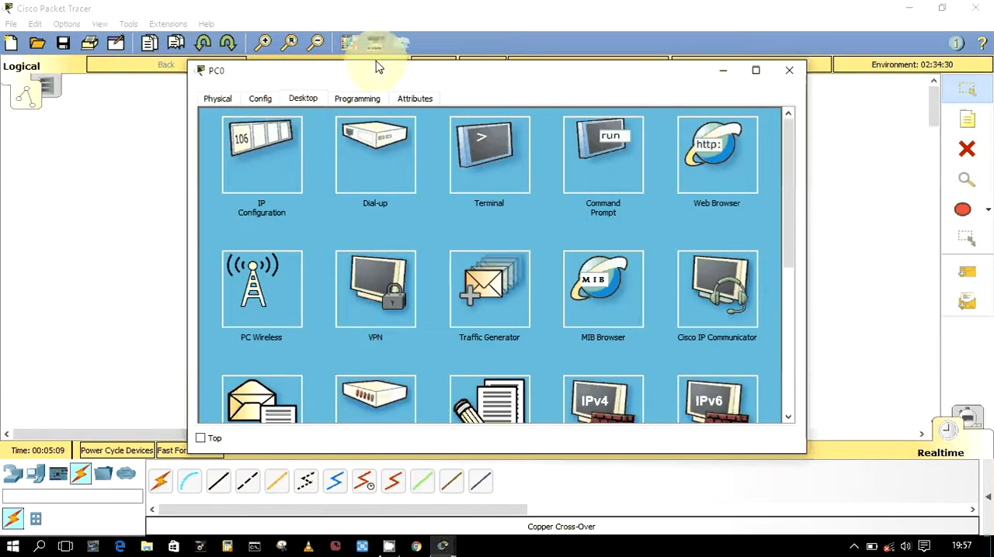
click(789, 70)
Give PC0 the static IP address 10.10.10.1 with subnet mask 255.0.0.0 and close its window
click(250, 160)
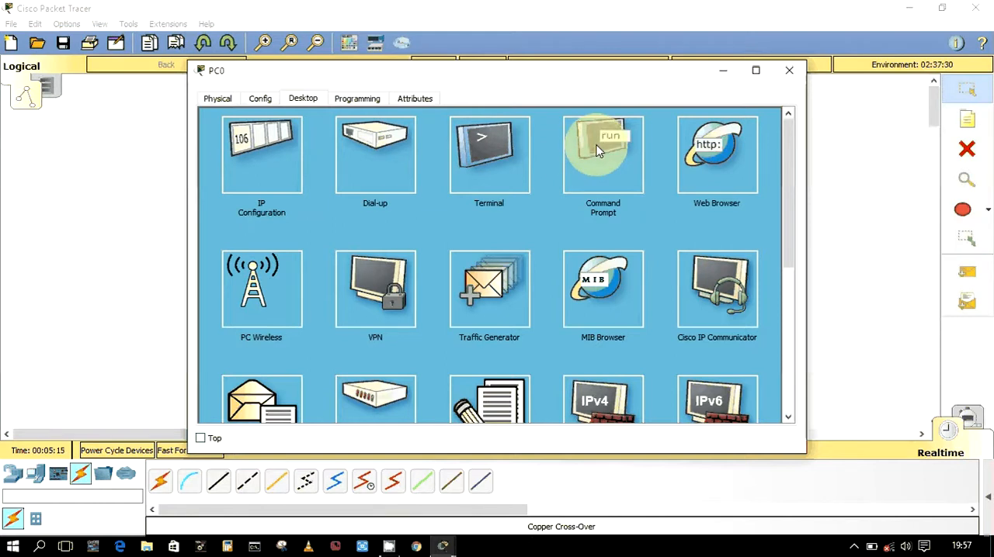
click(255, 159)
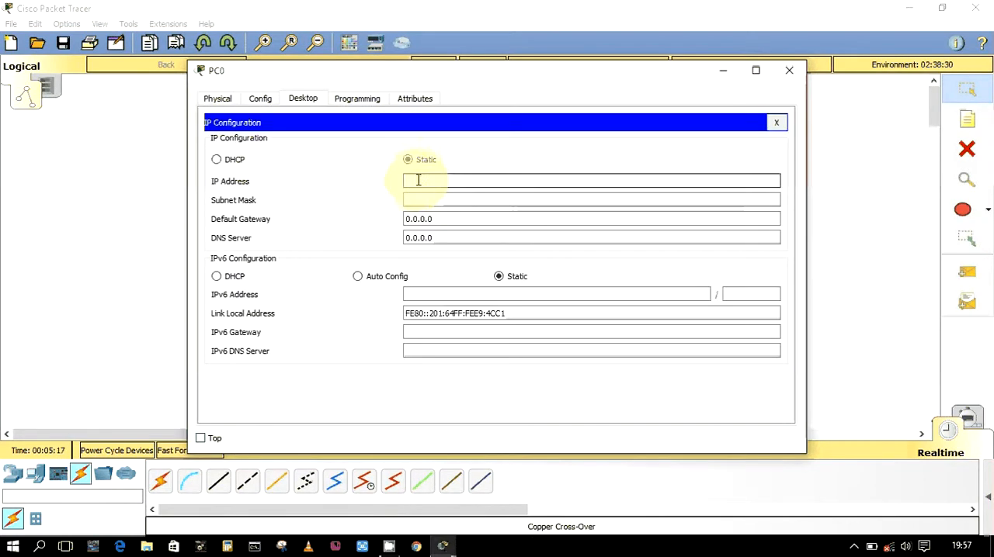
click(418, 180)
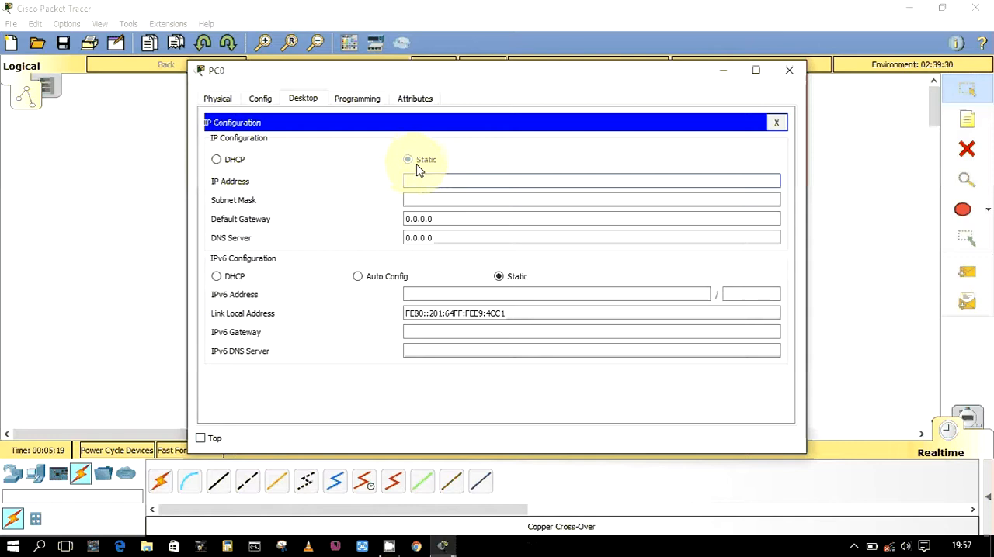
click(417, 165)
click(227, 157)
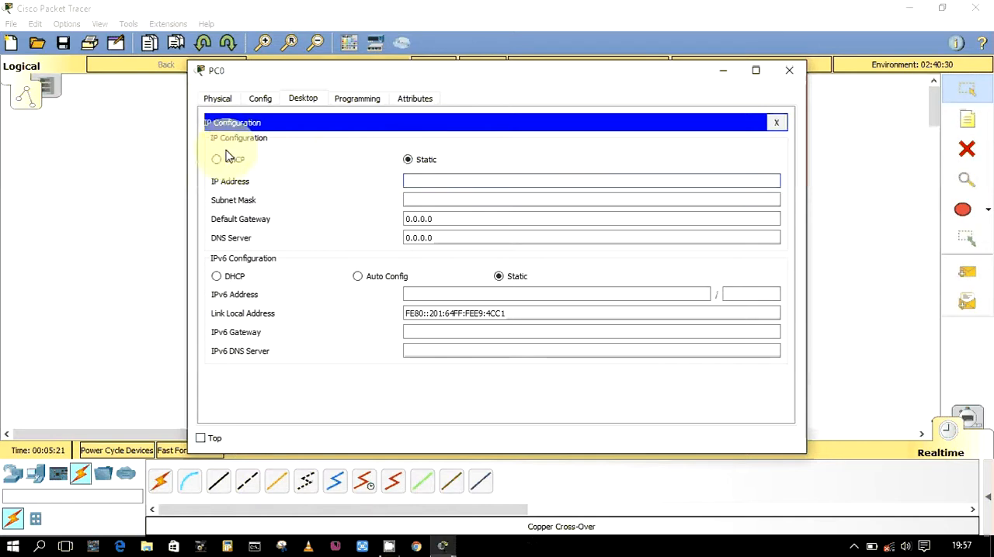
click(412, 181)
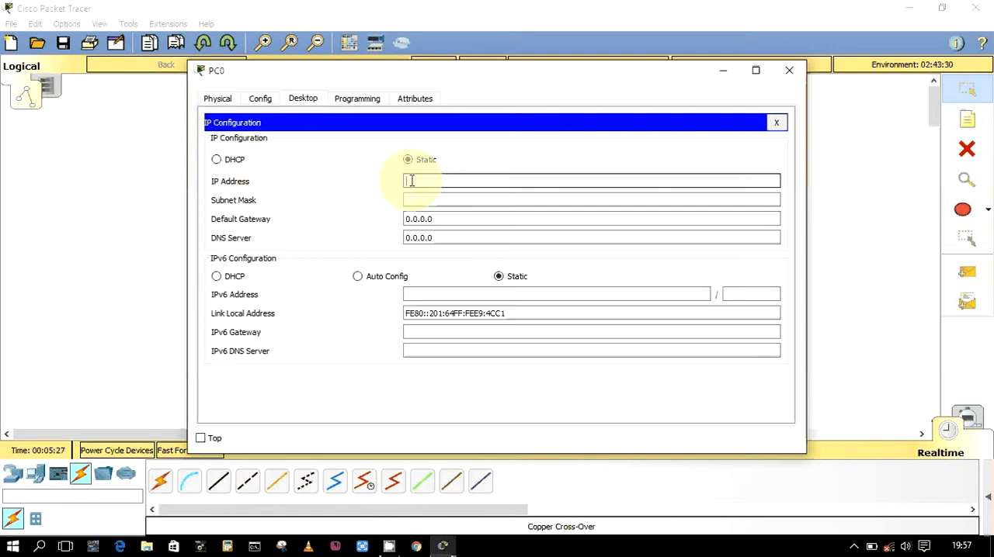
text(10.10.10.1)
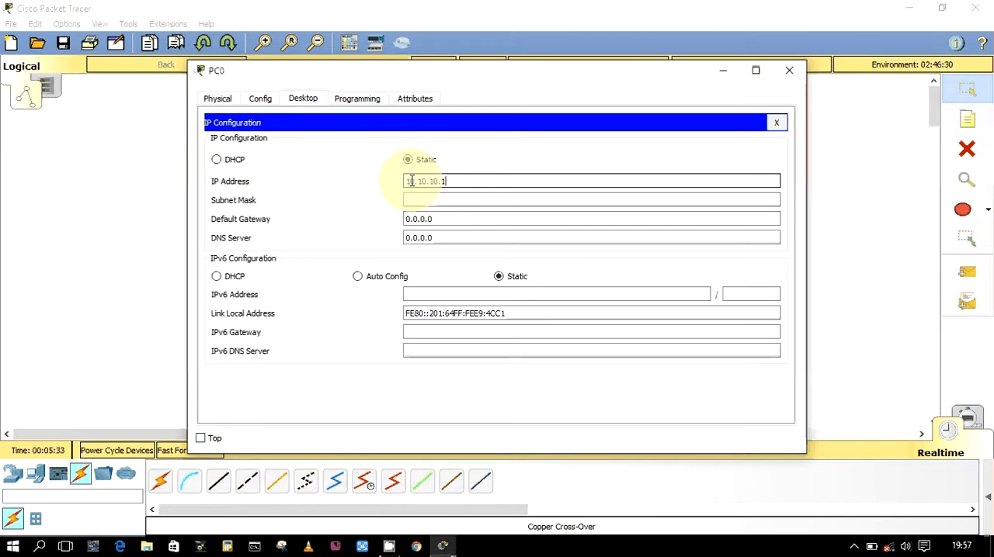
click(443, 200)
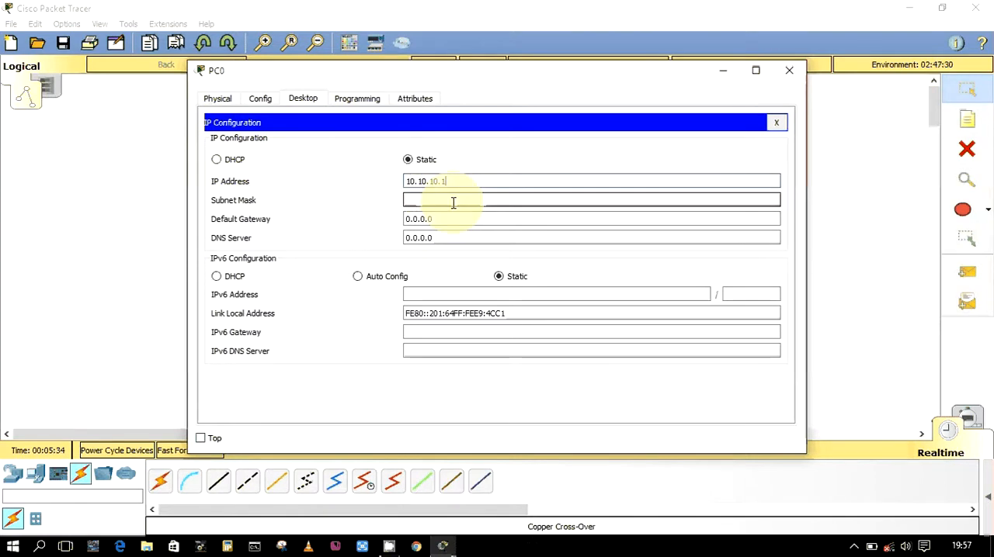
click(789, 71)
Give PC1 the static IP address 10.10.10.2 with subnet mask 255.0.0.0
click(238, 341)
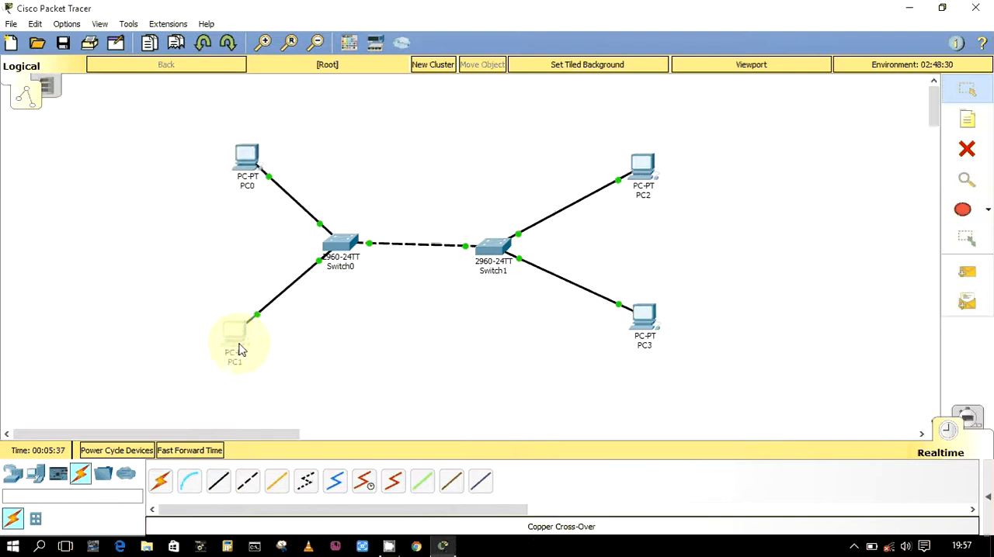
click(303, 99)
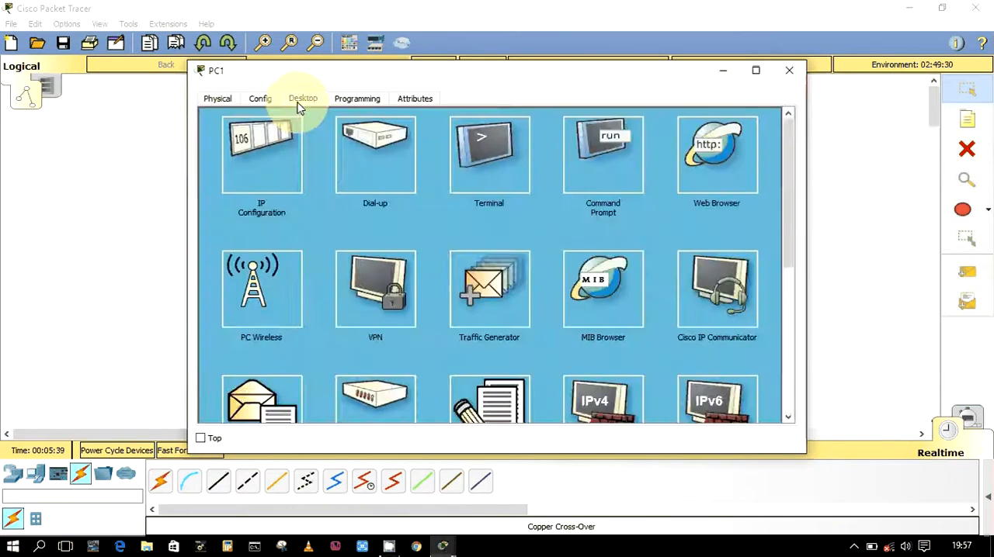
click(233, 159)
click(406, 186)
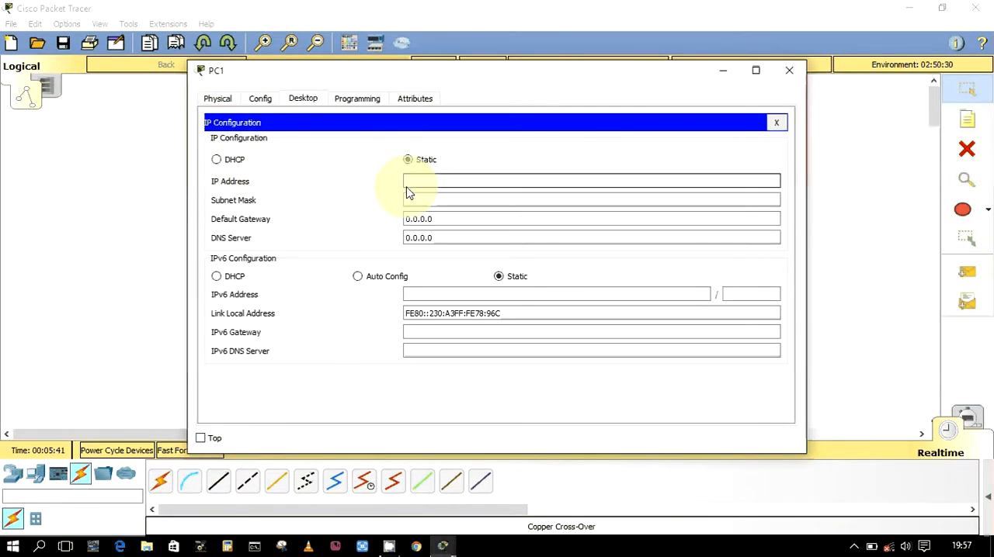
text(10.10.10.2)
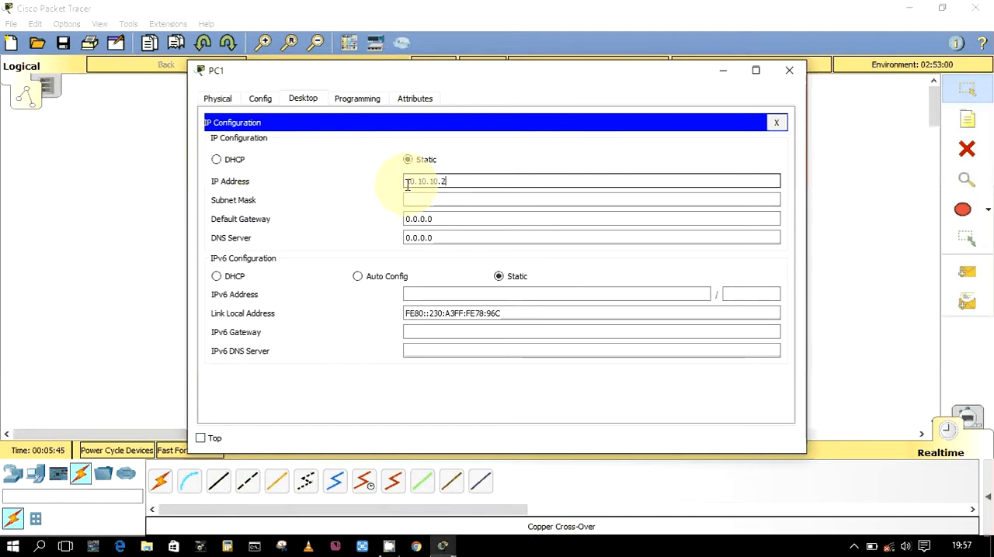
click(722, 202)
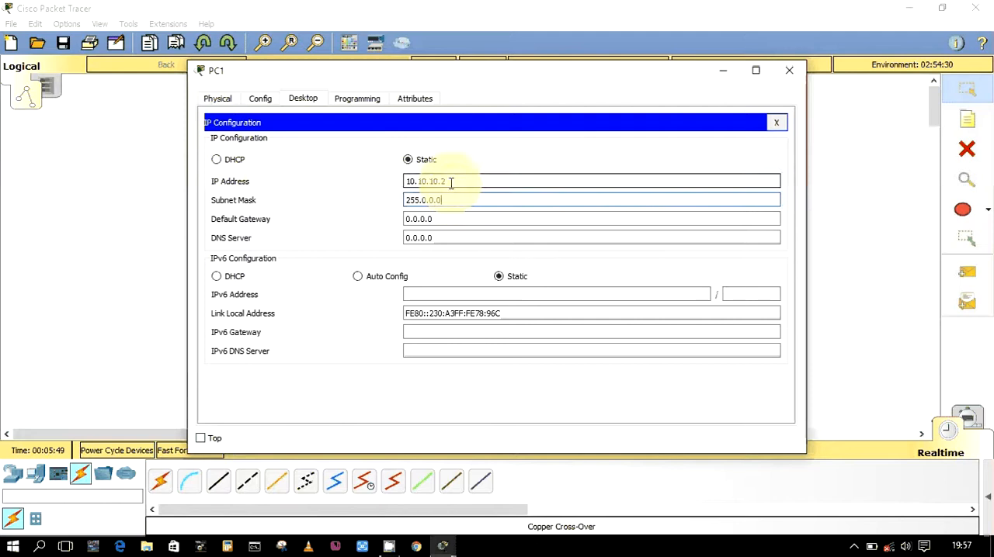
Copy PC1's IP address to the clipboard and close PC1's window
drag(451, 182, 362, 186)
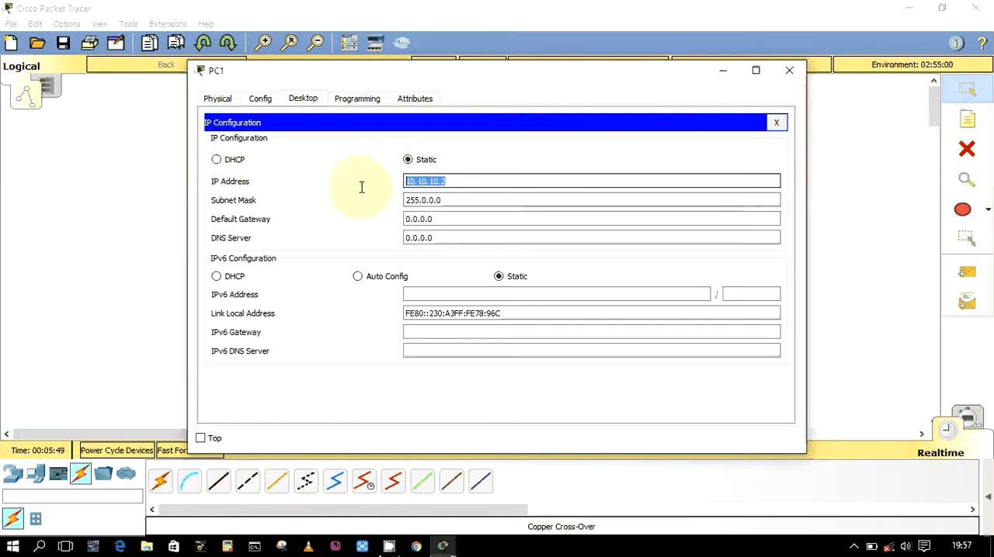
right_click(439, 180)
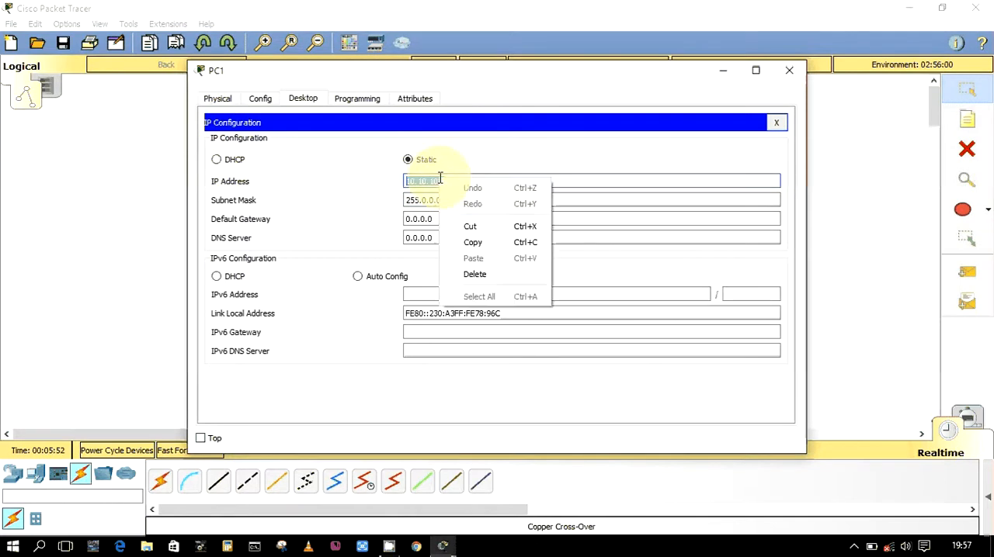
click(475, 241)
click(794, 71)
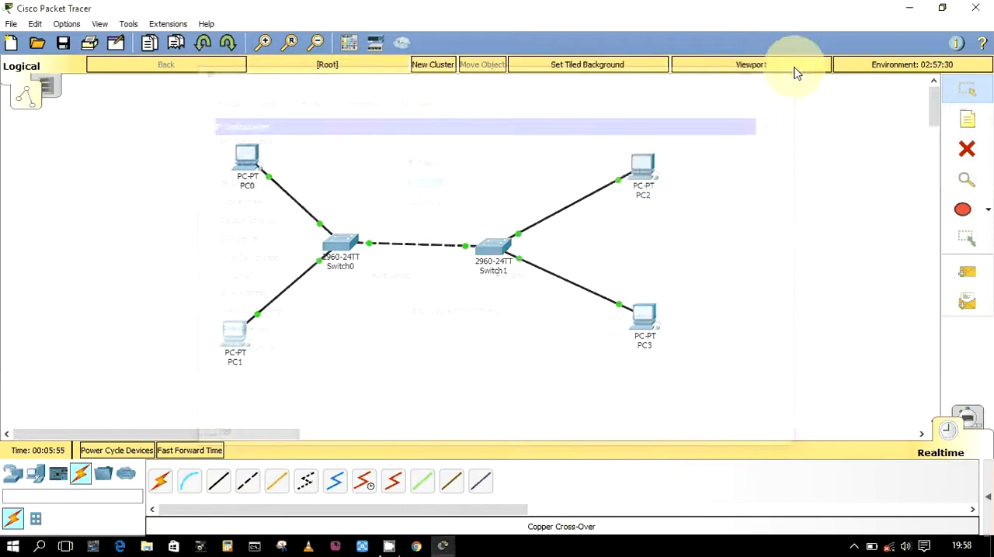
Open PC2's IP configuration with static addressing selected
click(641, 167)
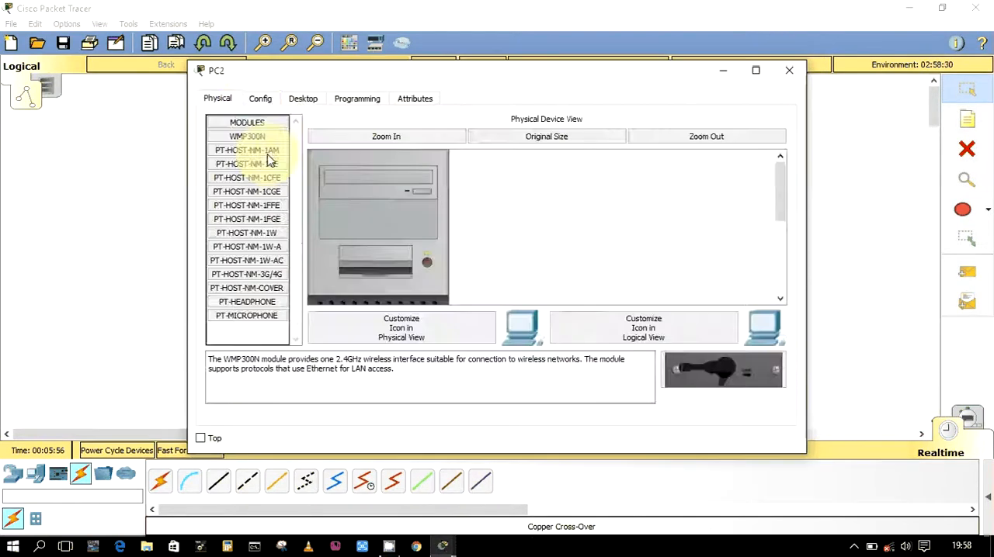
click(261, 99)
click(303, 98)
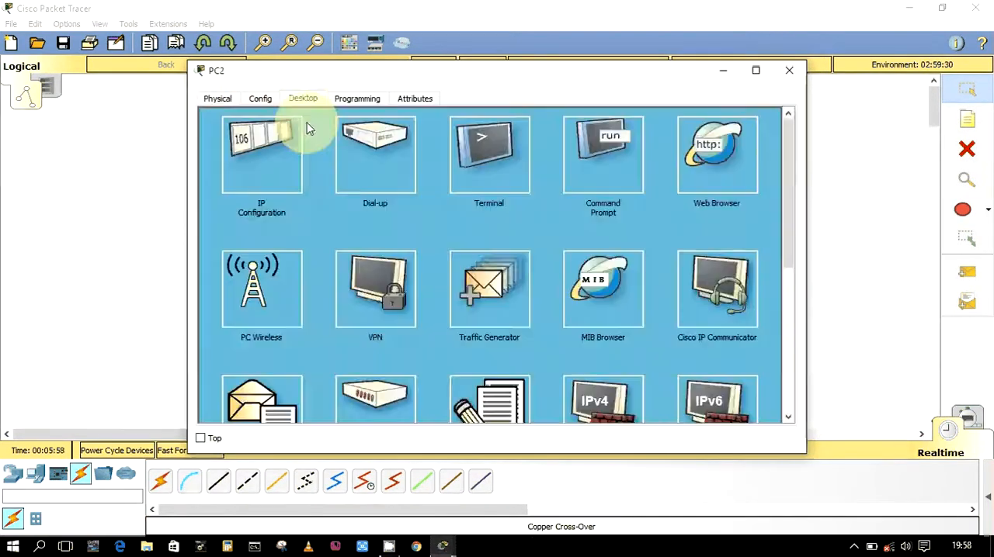
click(295, 136)
click(408, 159)
Try to use the copied address 10.10.10.2 unchanged as PC2's IP address
click(492, 181)
right_click(494, 177)
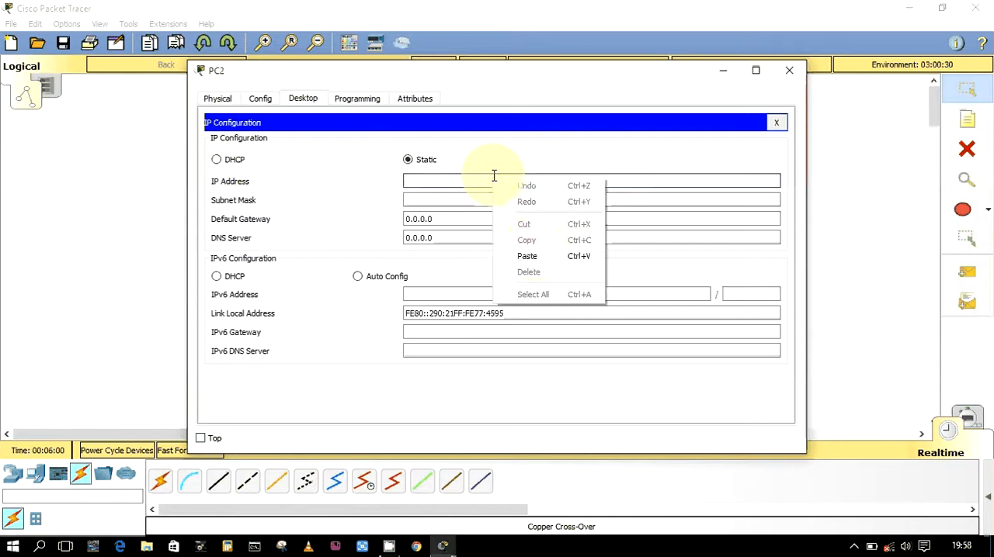
click(533, 251)
click(486, 202)
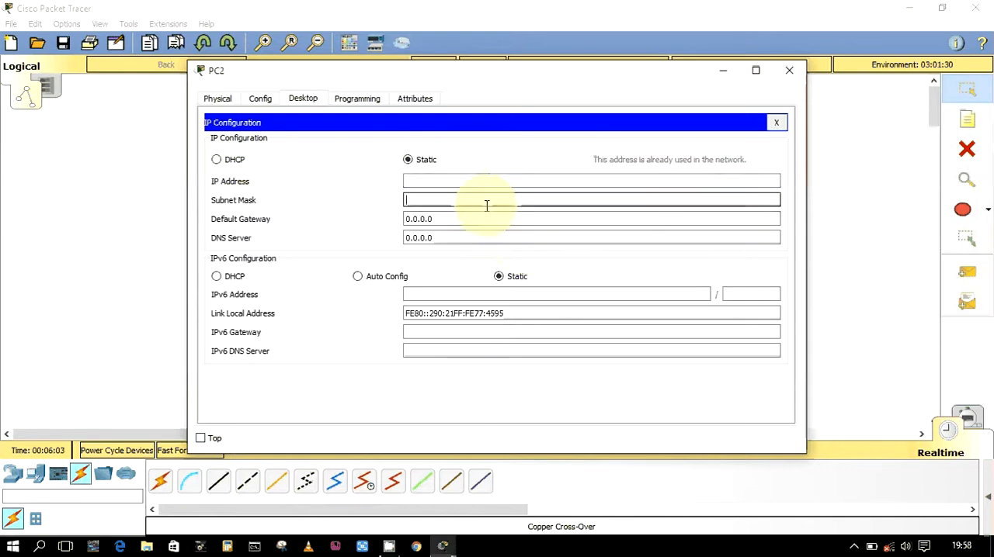
click(473, 183)
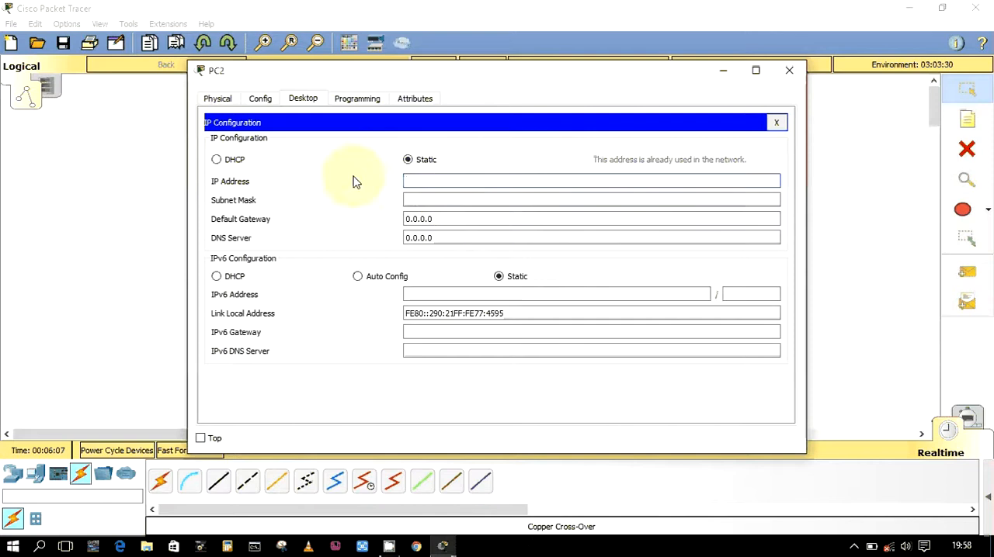
Move PC2's window aside, then paste the copied address, change it to 10.10.10.3 and fill in subnet mask 255.0.0.0
drag(318, 74, 476, 105)
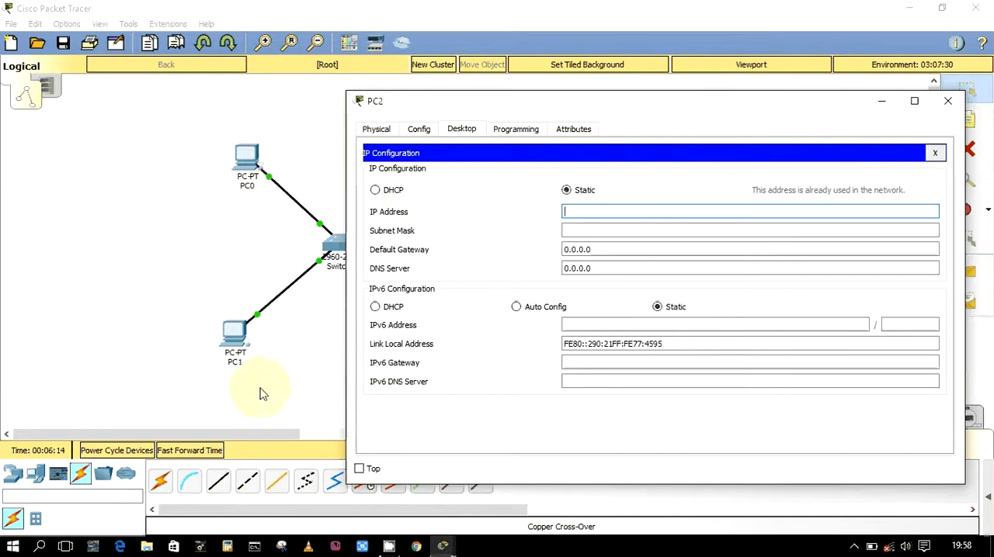
right_click(585, 212)
click(619, 293)
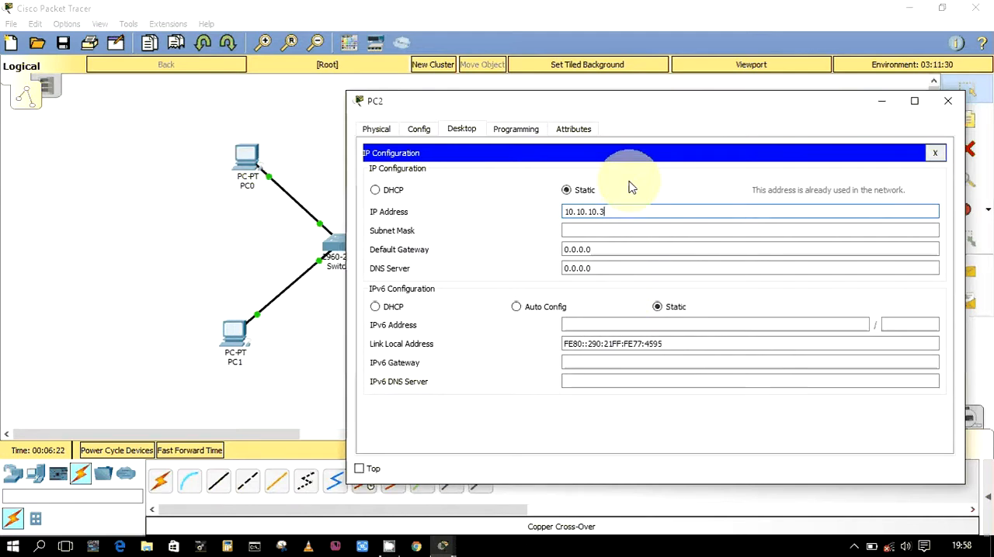
click(613, 233)
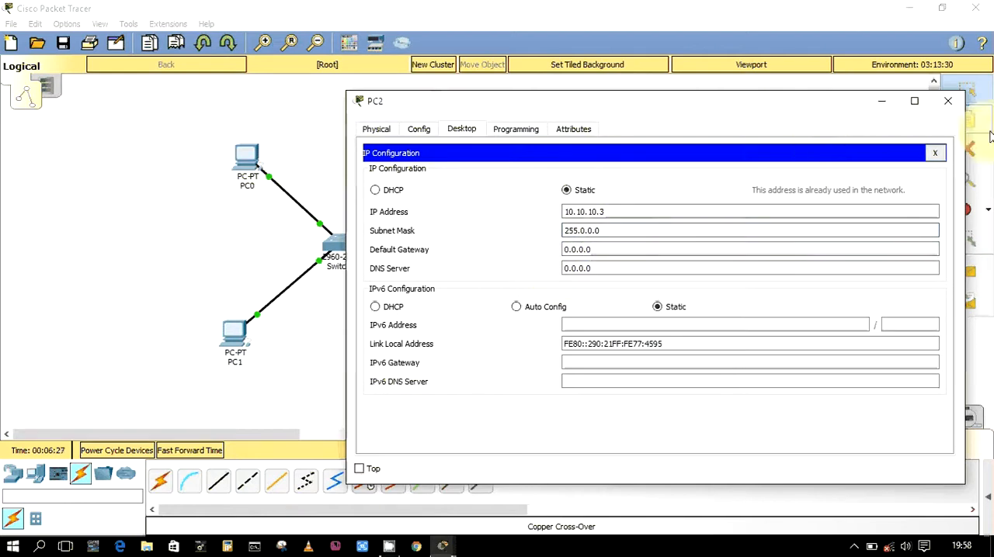
Close PC2's IP configuration and window, and open PC3's IP configuration at its IPv4 address
click(935, 153)
click(947, 101)
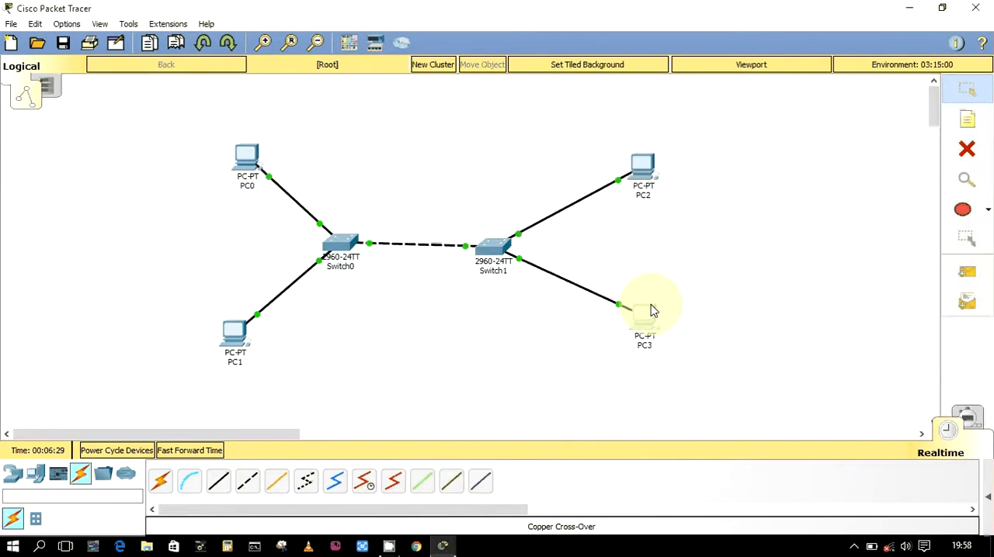
click(649, 307)
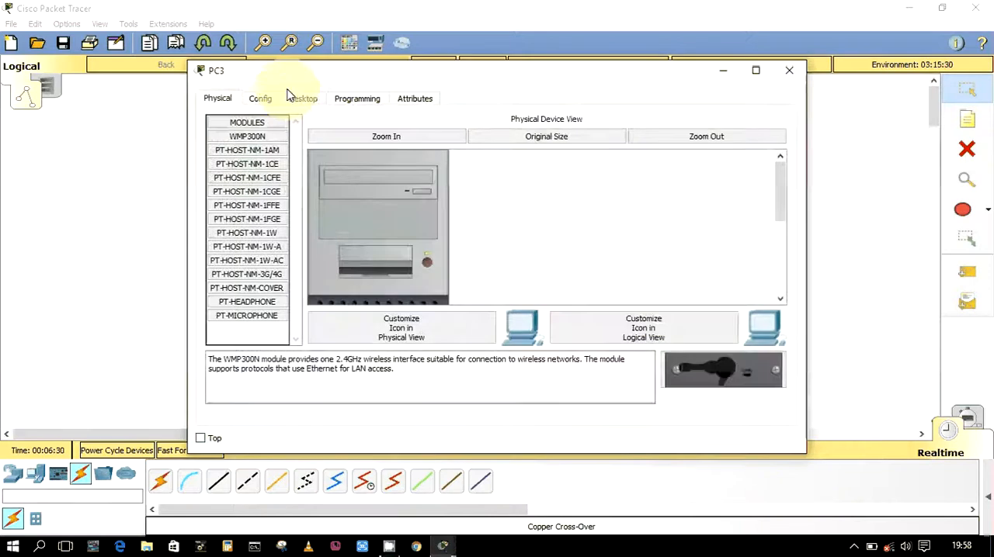
click(299, 98)
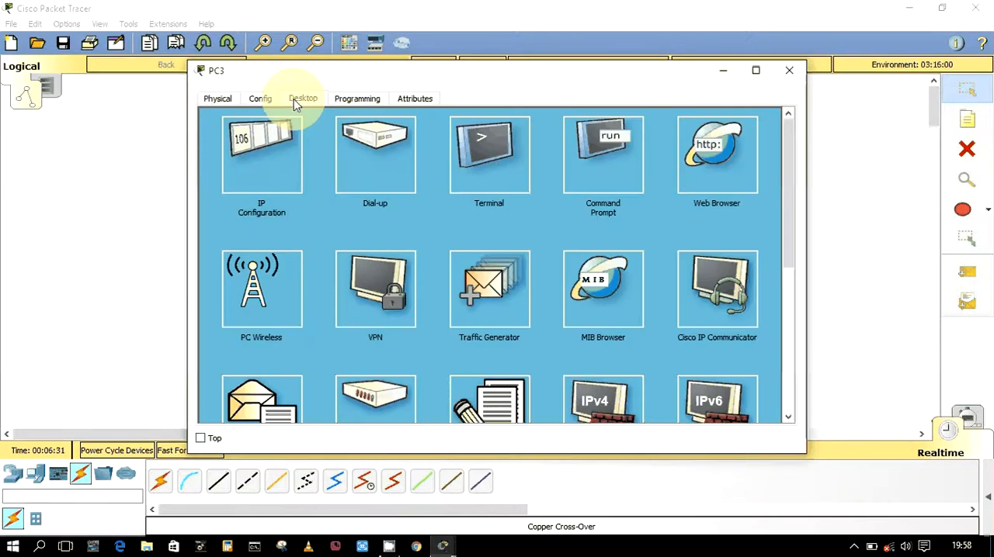
click(259, 168)
click(413, 180)
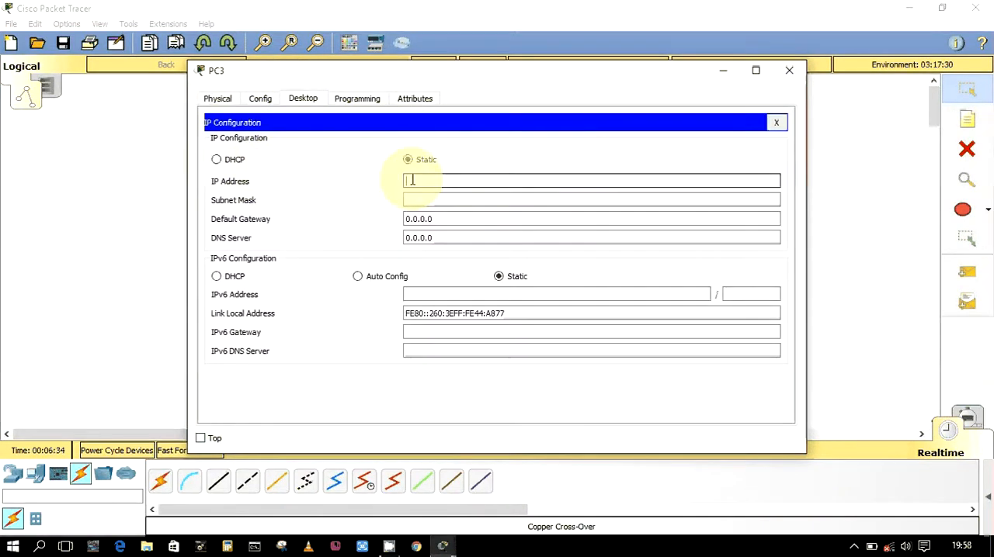
Try to use the copied address 10.10.10.2 unchanged as PC3's IP address
right_click(412, 180)
click(463, 262)
click(454, 199)
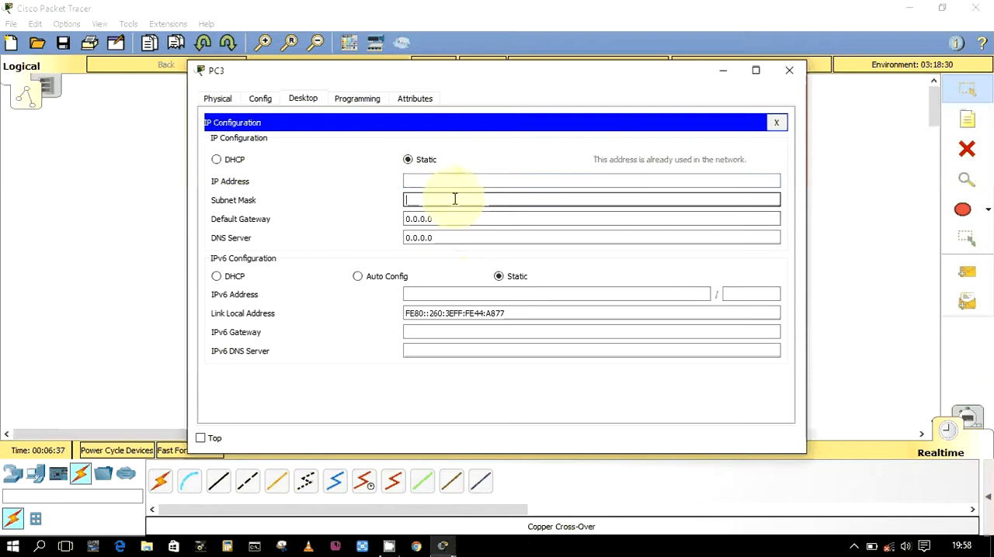
Paste the copied address for PC3, change it to 10.10.10.4, fill in subnet mask 255.0.0.0 and close PC3's window
click(449, 181)
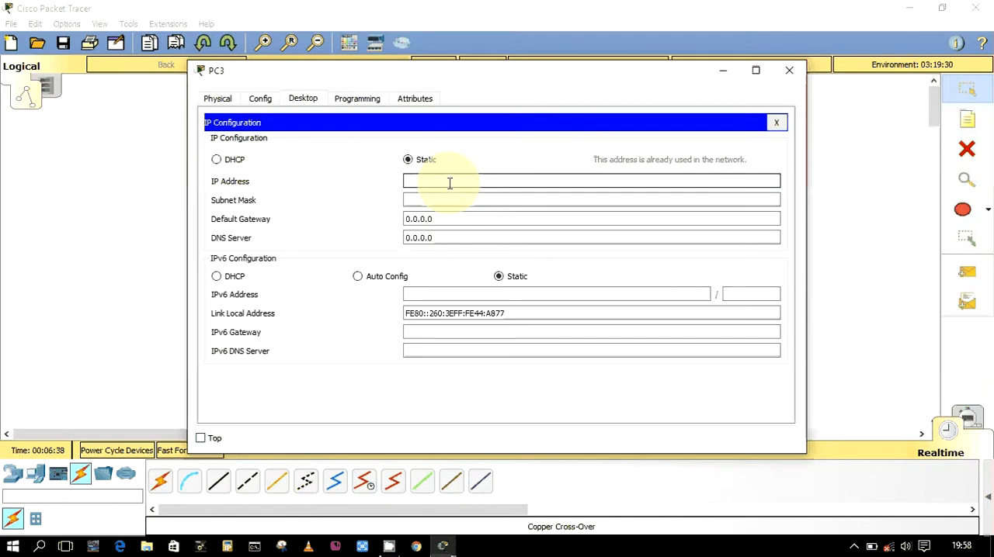
right_click(450, 181)
click(501, 266)
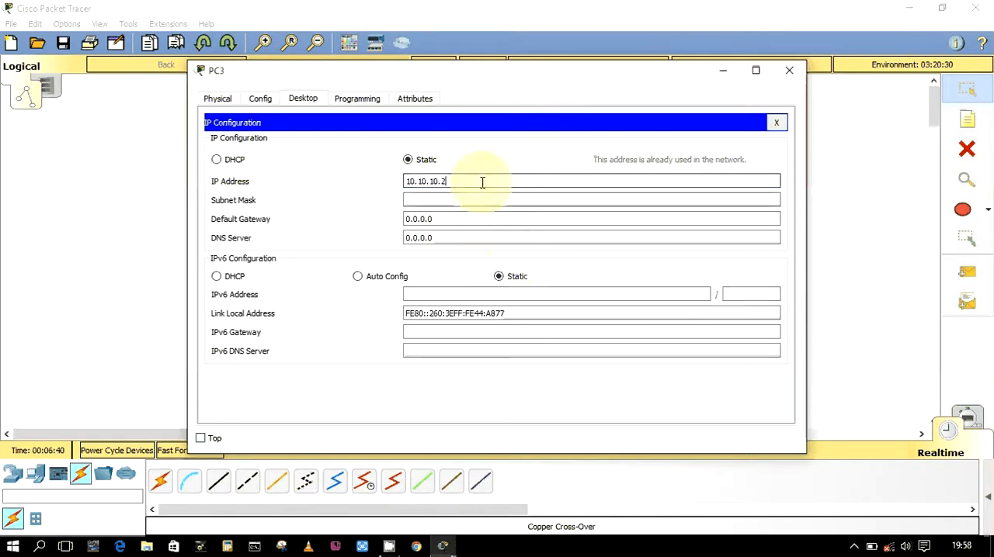
key(BackSpace)
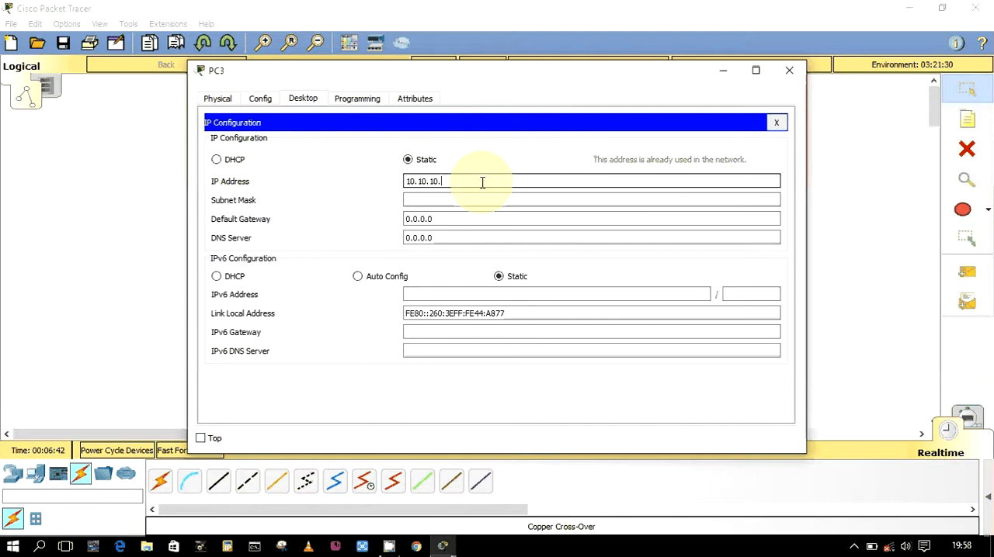
text(0)
key(Tab)
key(BackSpace)
text(4)
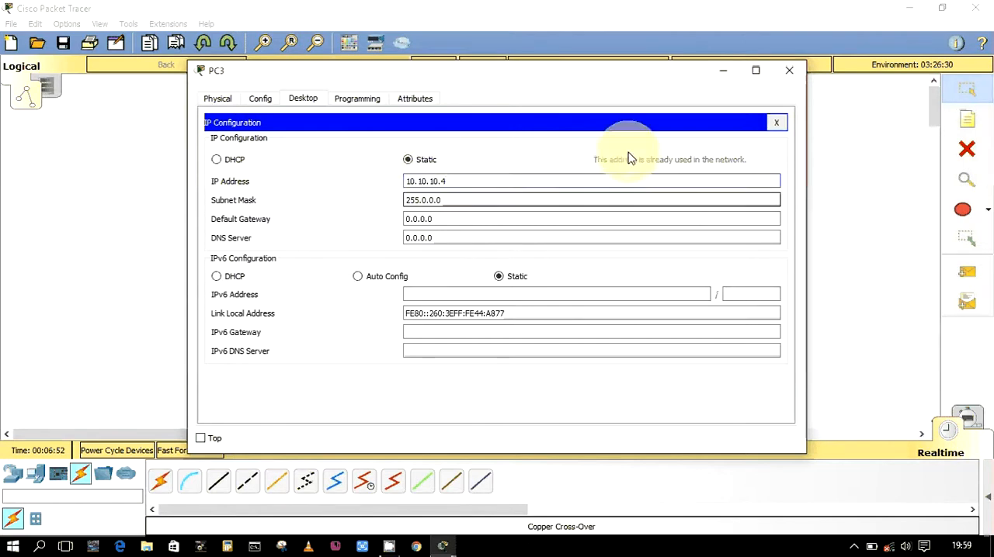
click(789, 71)
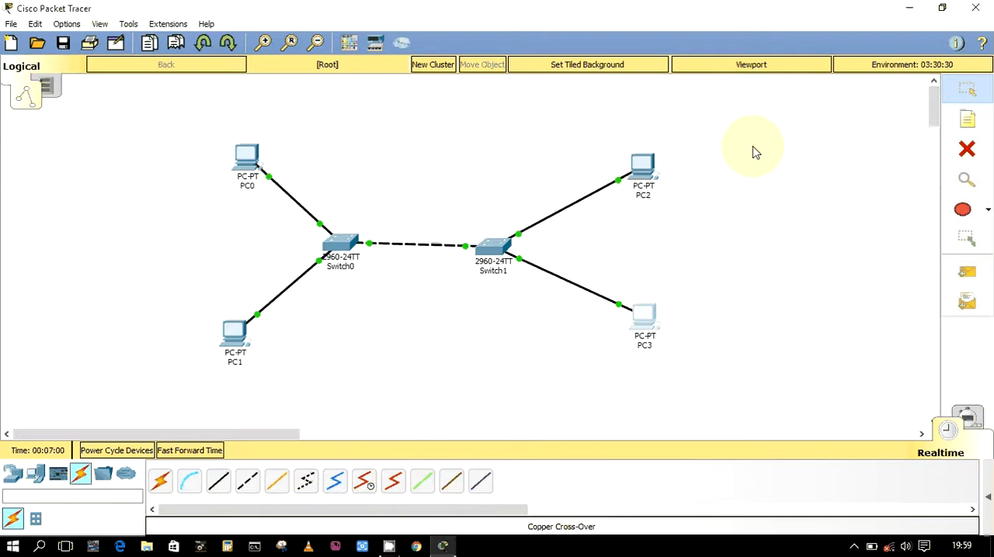
Show the PDU list and send a simple PDU from PC3 to PC2
click(988, 482)
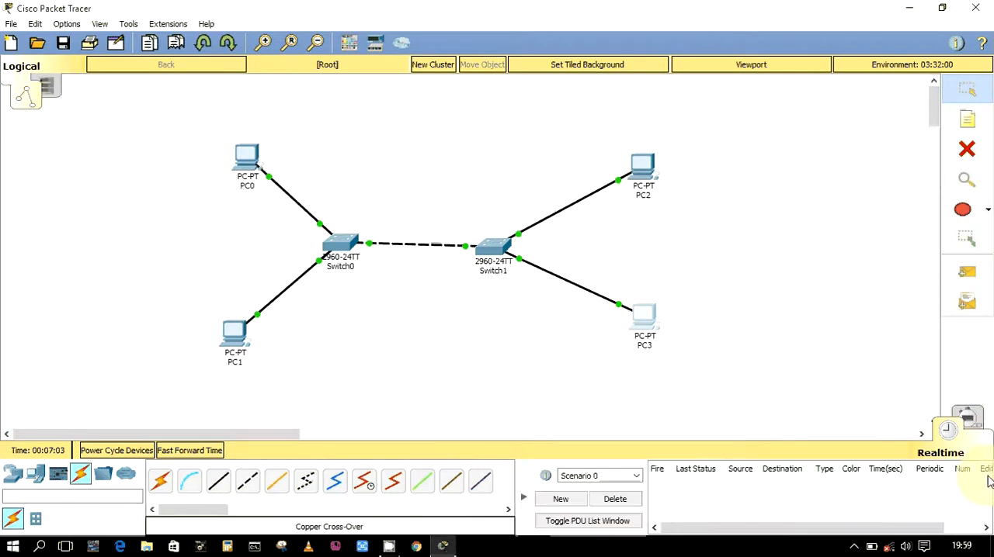
click(970, 283)
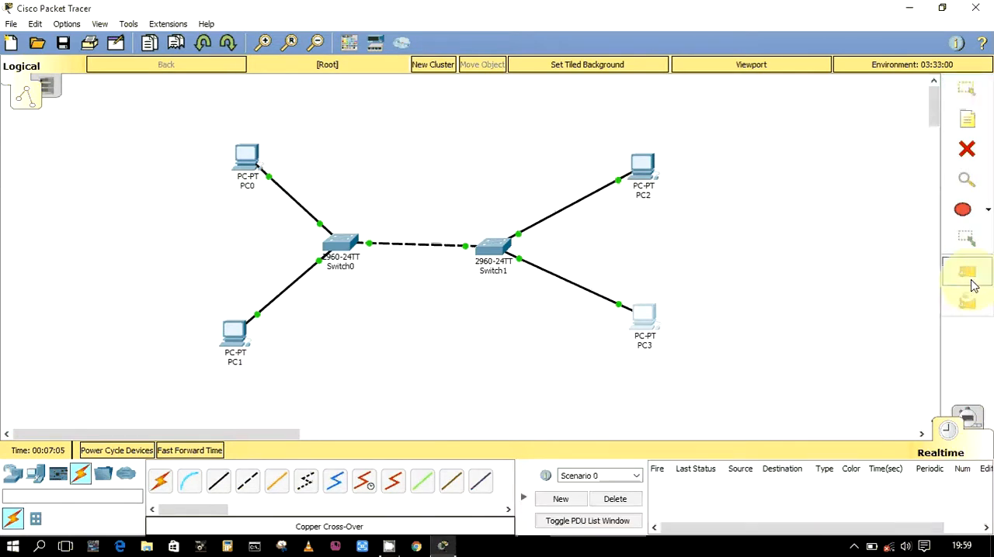
click(637, 319)
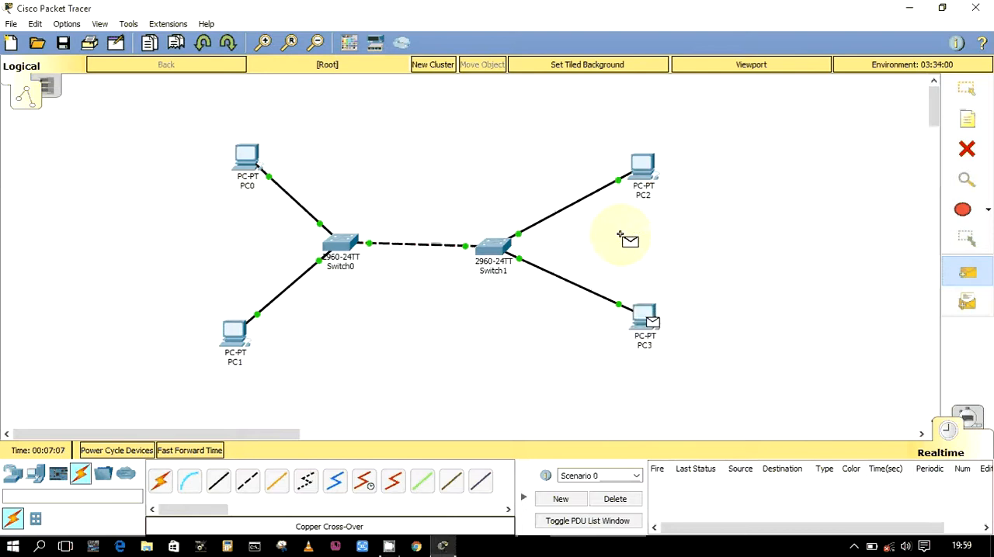
click(640, 166)
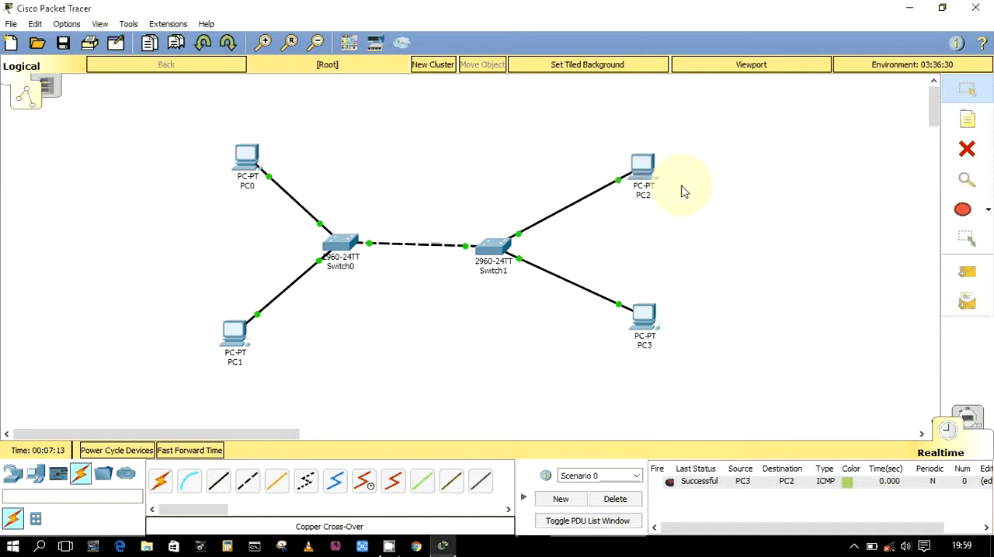
Send a simple PDU in the opposite direction, from PC2 to PC3
click(967, 272)
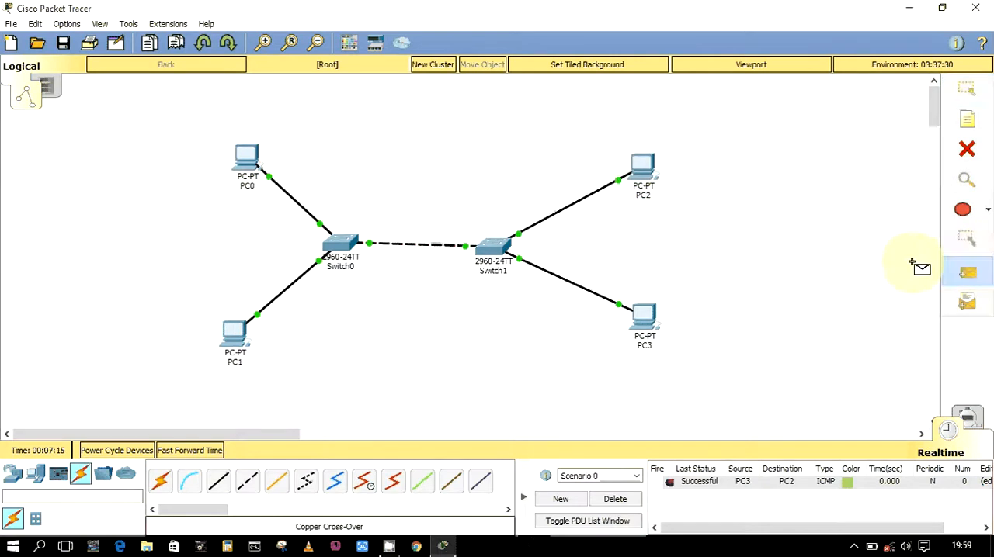
click(643, 166)
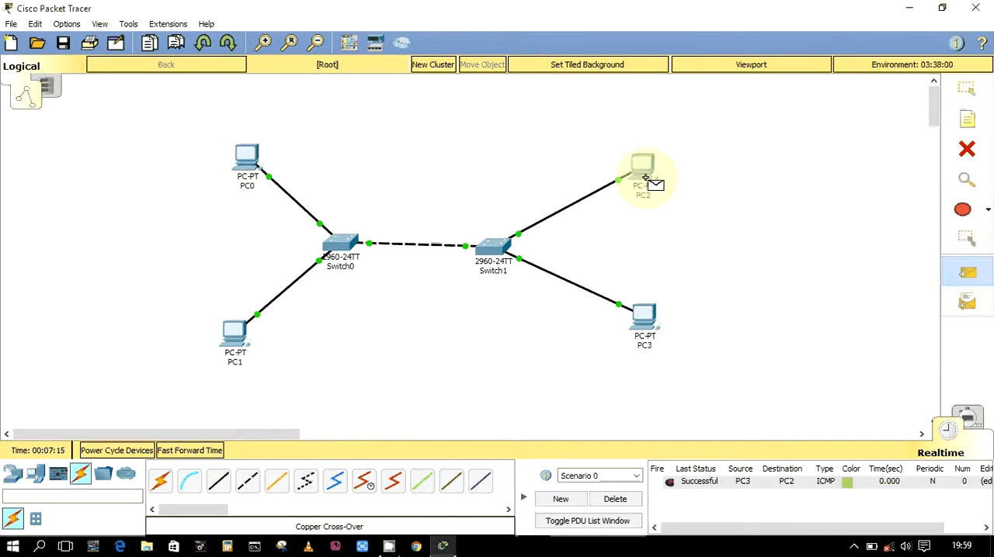
click(644, 342)
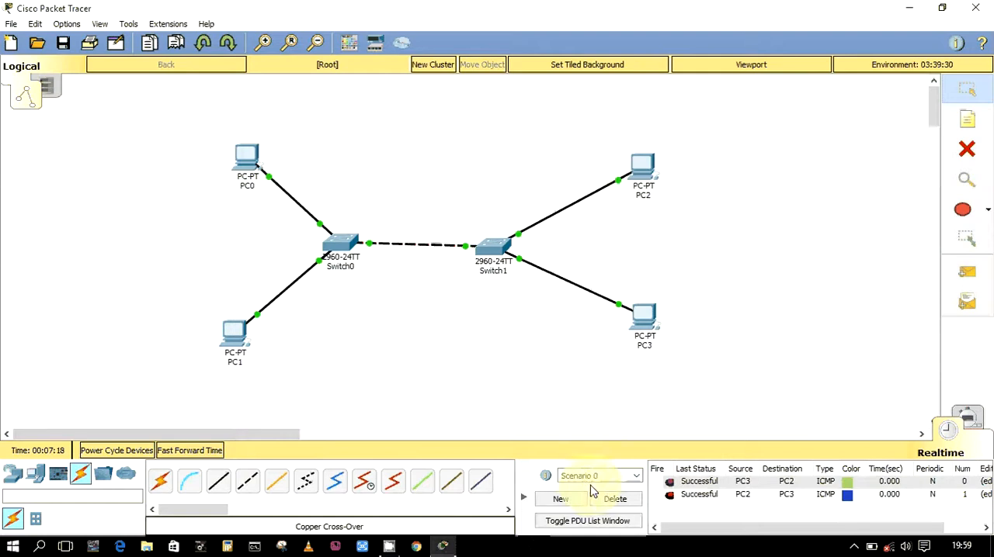
Delete the scenario's existing PDUs and send a simple PDU across both switches from PC0 to PC3
click(615, 500)
click(974, 278)
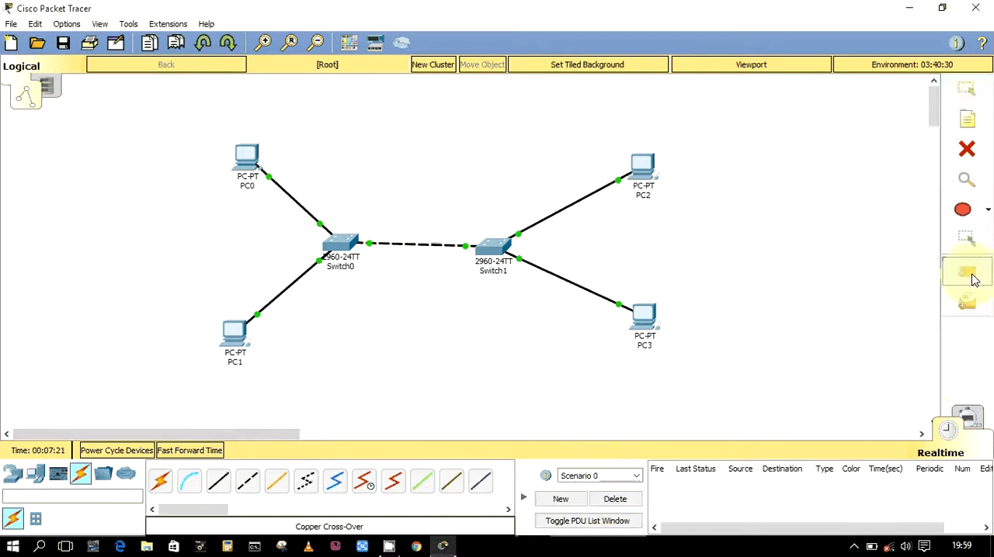
click(247, 161)
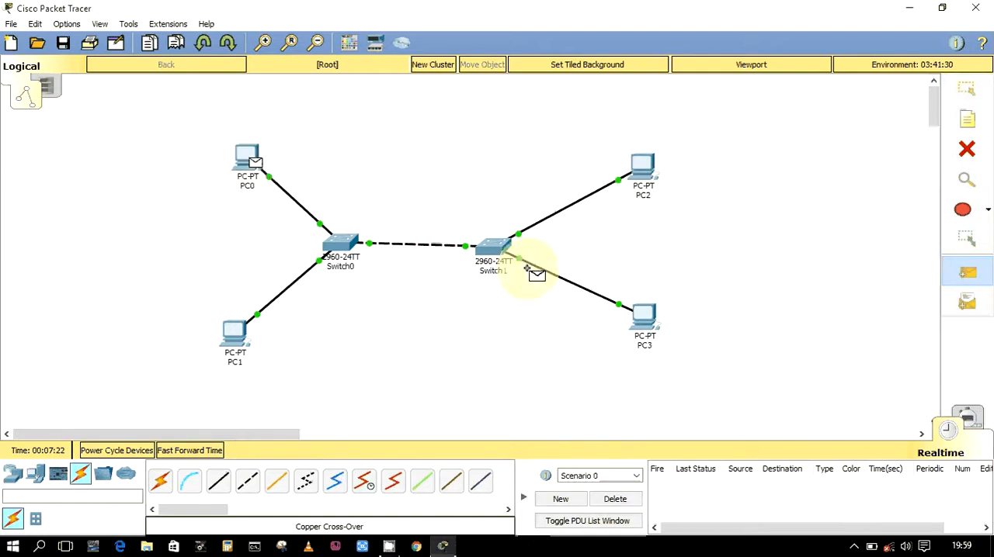
click(643, 314)
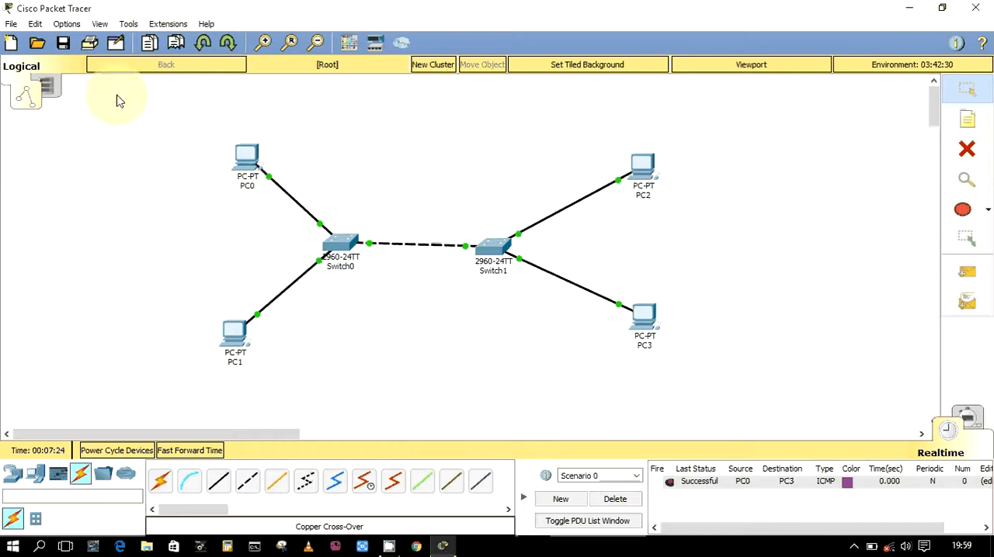
Select all four PCs and both switches, shift the whole topology slightly right and up, and deselect it
drag(174, 120, 378, 412)
drag(486, 122, 615, 314)
drag(722, 386, 723, 384)
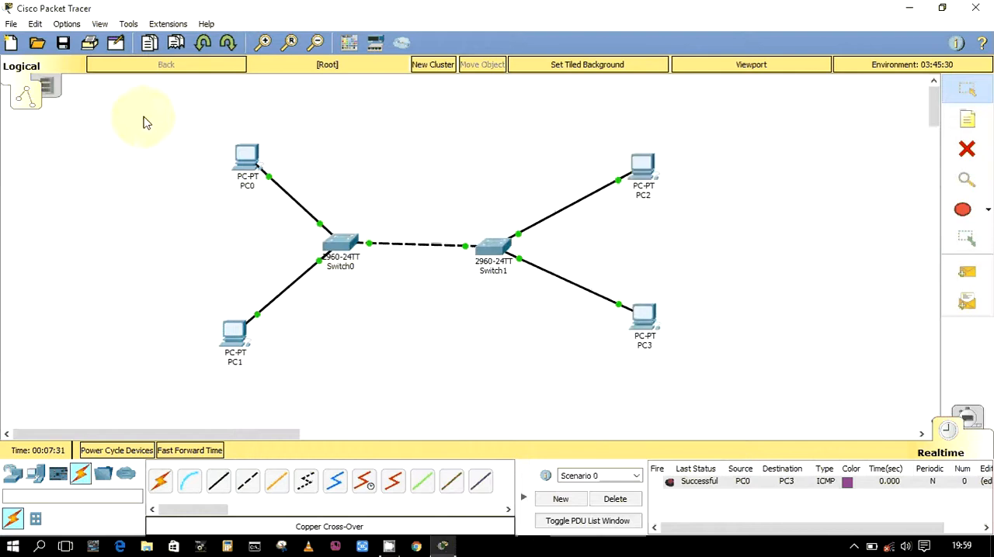
drag(143, 115, 712, 426)
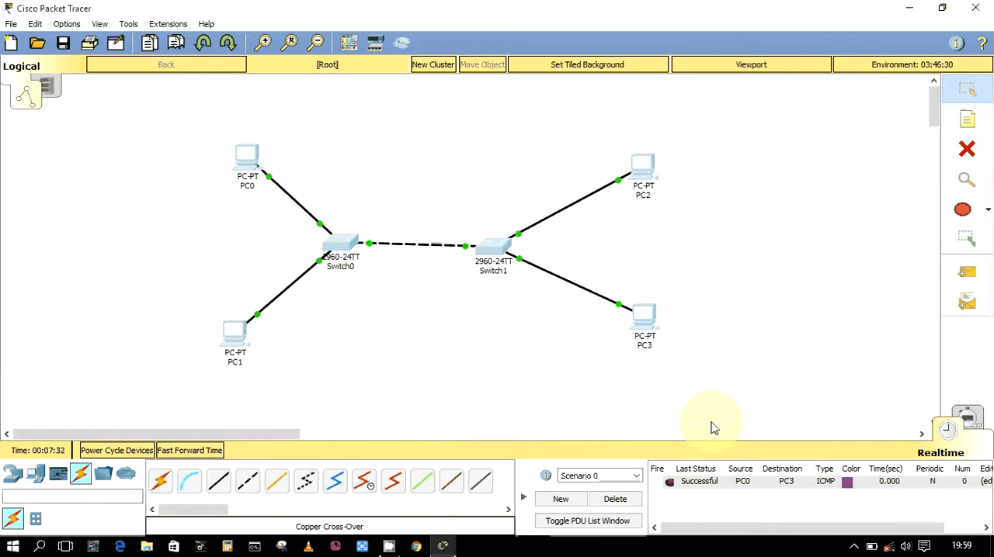
mouse_move(347, 250)
mouse_down()
mouse_move(388, 251)
mouse_move(389, 242)
mouse_up()
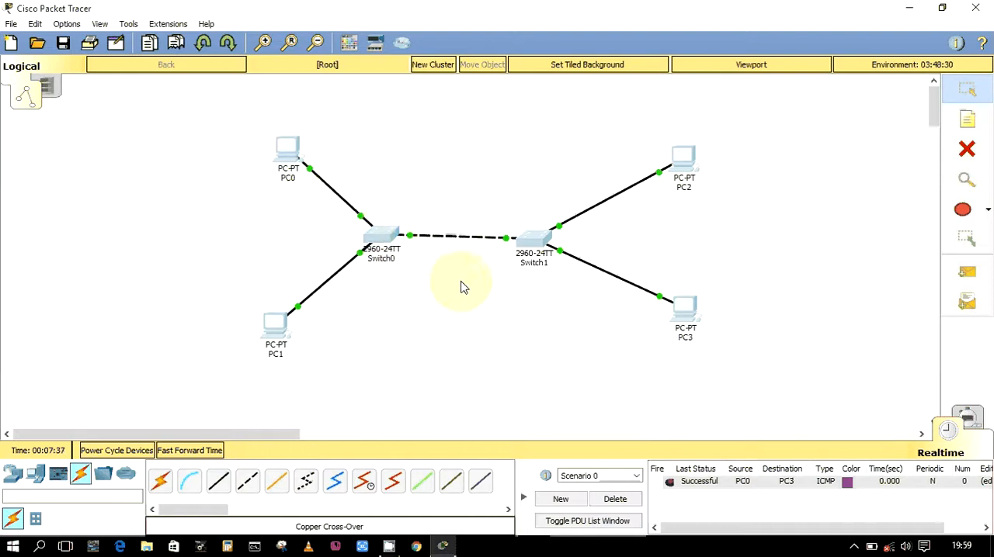
click(461, 284)
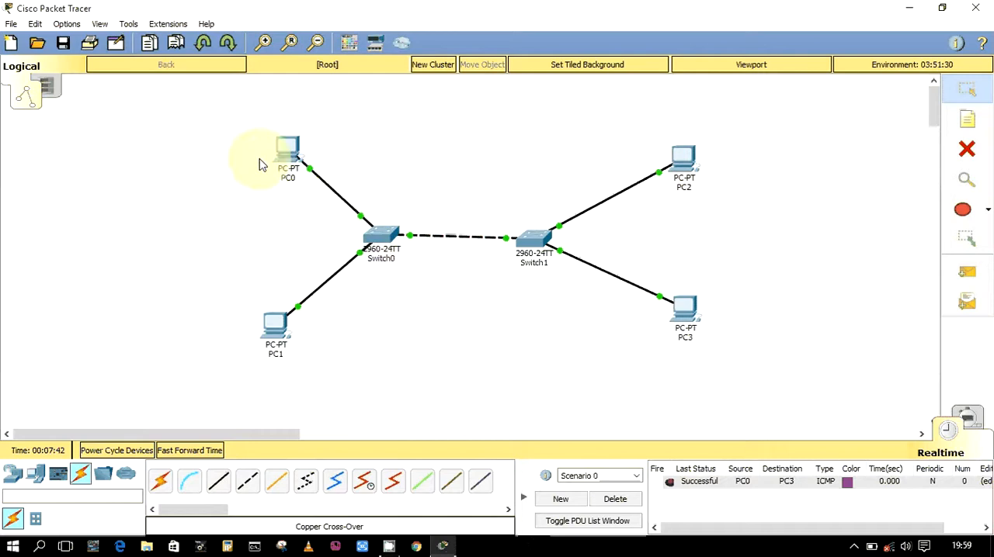
Delete the scenario's PDU from PC0 to PC3 and open the Command Prompt on PC1
drag(401, 383, 422, 304)
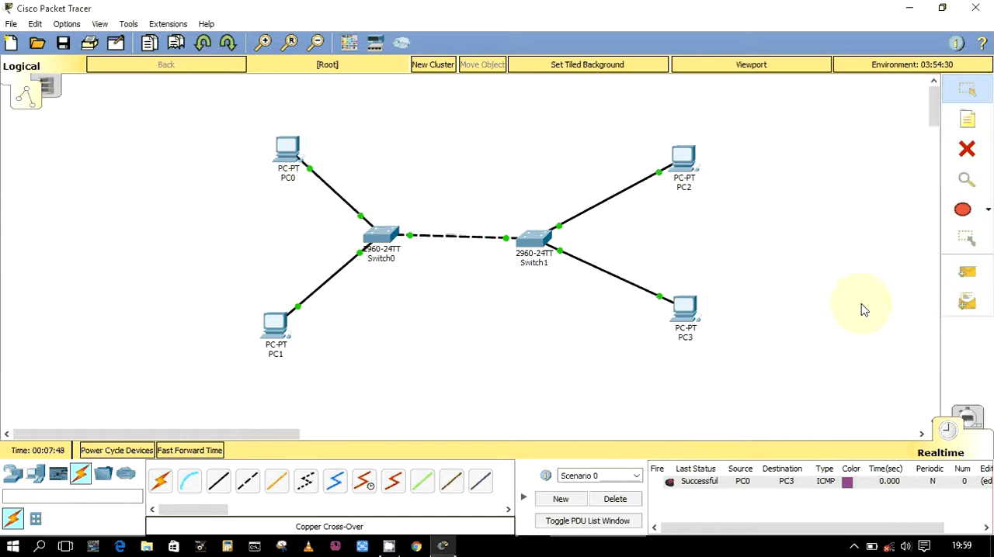
click(625, 501)
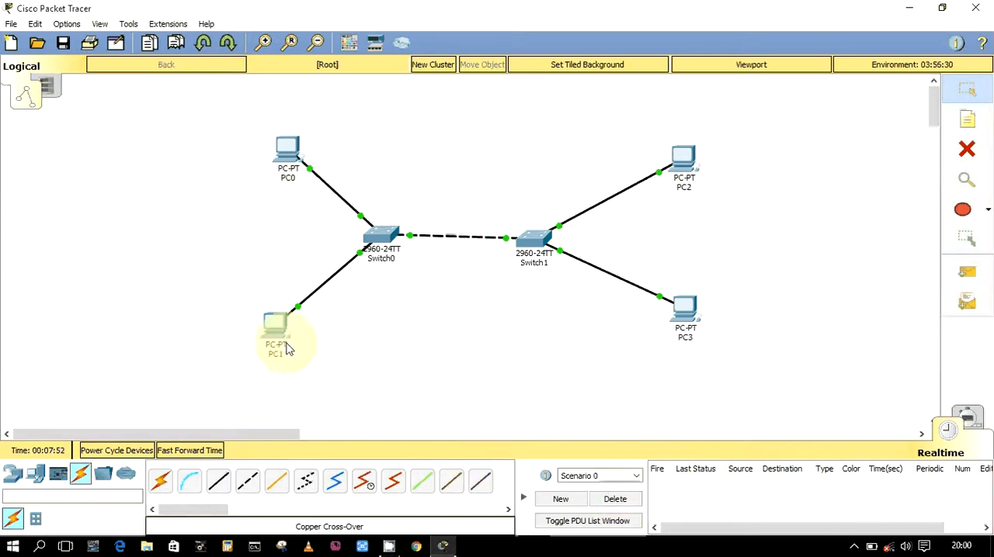
mouse_move(281, 337)
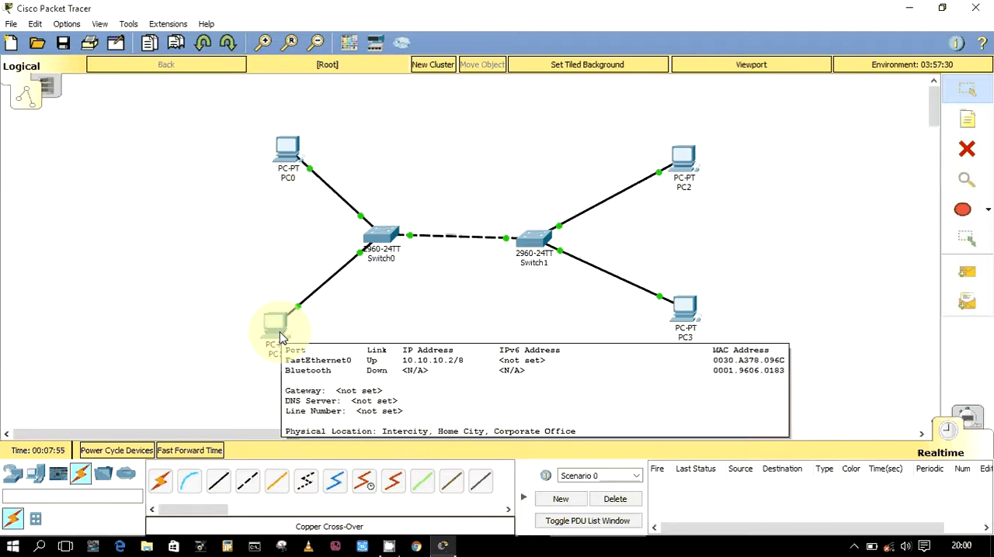
click(280, 336)
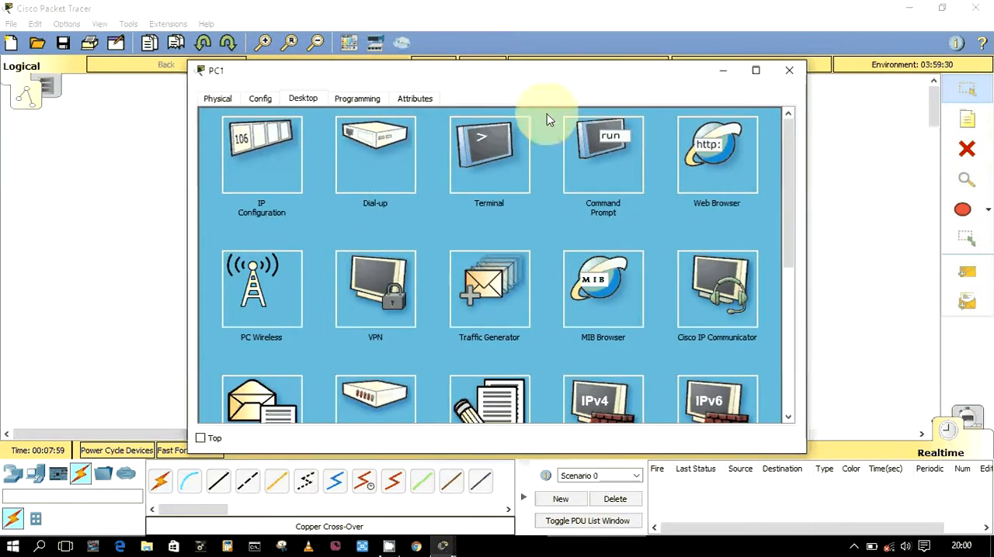
click(598, 183)
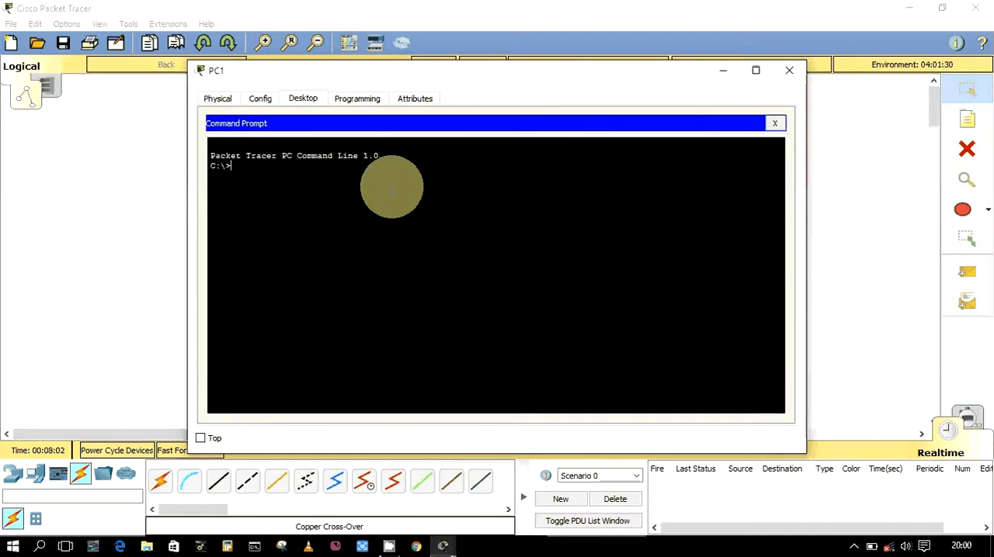
Ping PC2 at 10.10.10.3 from PC1's Command Prompt, moving PC1's window aside to check the topology while entering the command
text(ping)
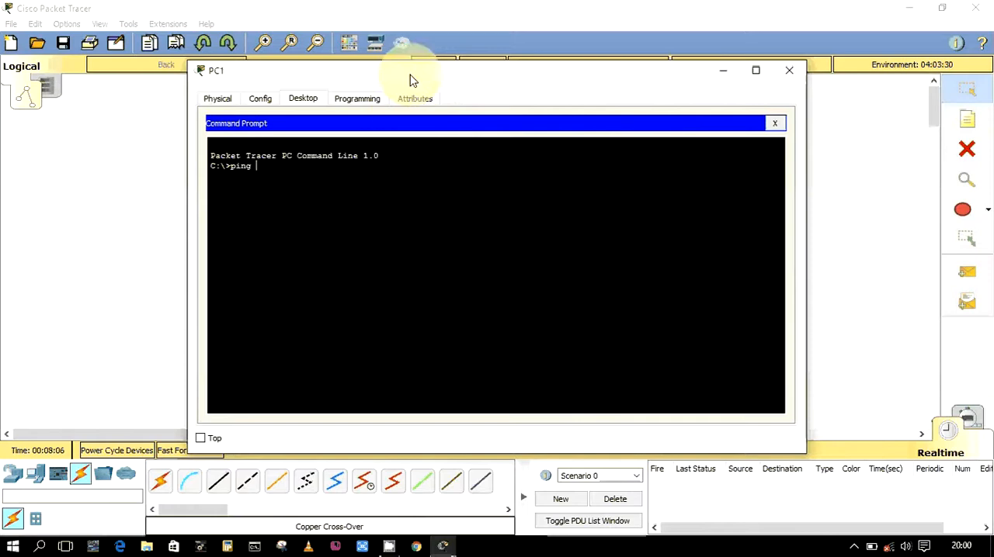
drag(411, 80, 477, 261)
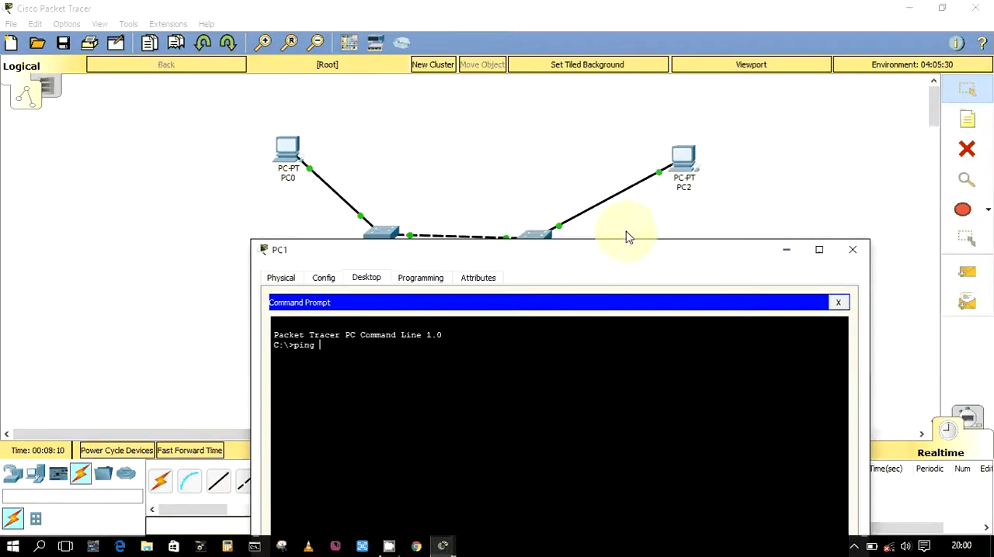
drag(625, 246, 680, 331)
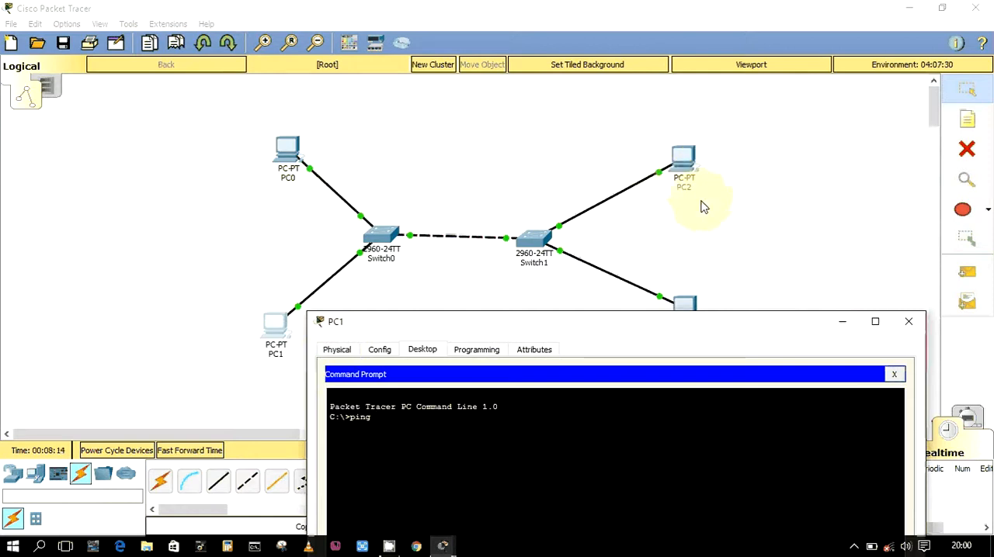
drag(697, 326, 641, 127)
text(10)
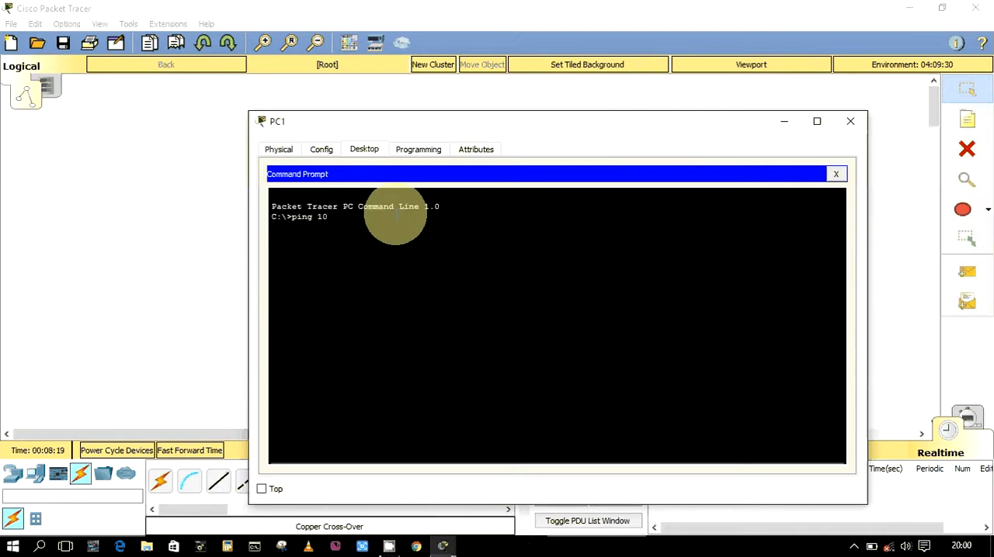
text(0.10.10.)
text(5)
key(Left)
key(Left)
key(Left)
key(Left)
key(BackSpace)
key(Return)
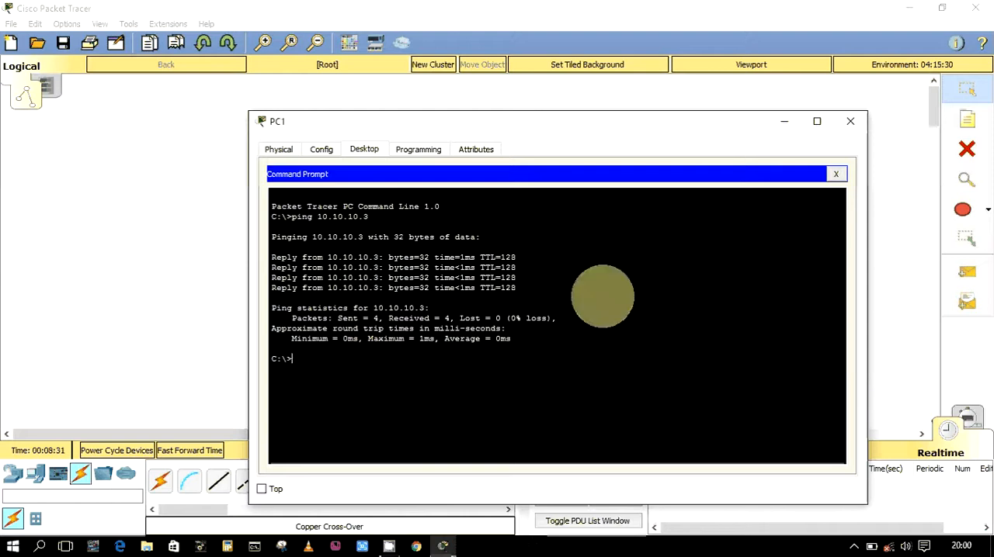
Close PC1's window and open the Command Prompt on PC0
click(850, 123)
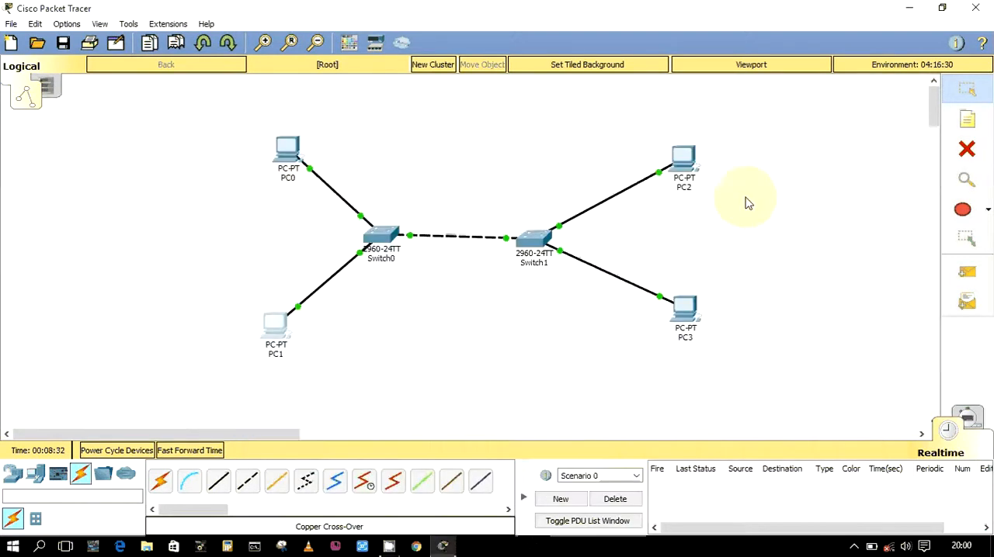
click(287, 154)
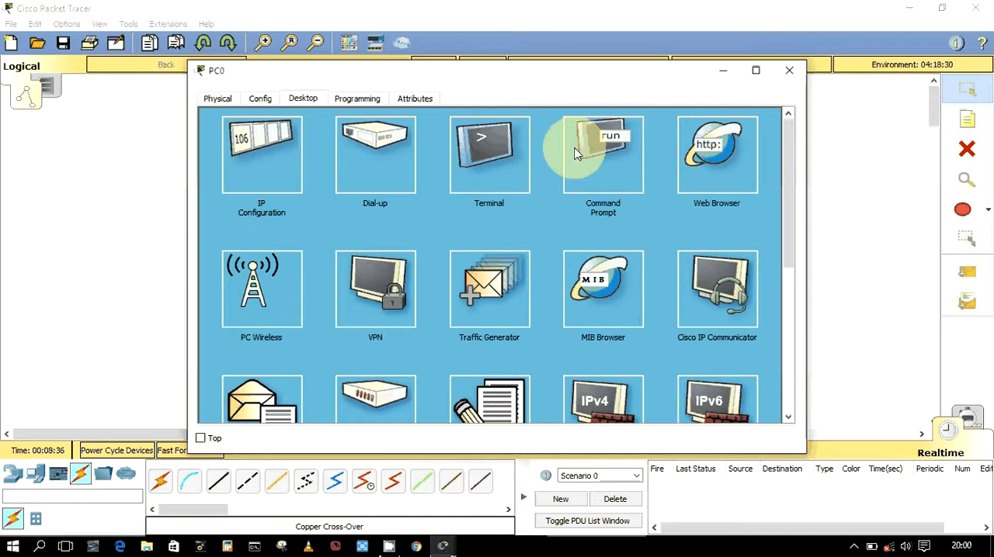
click(588, 147)
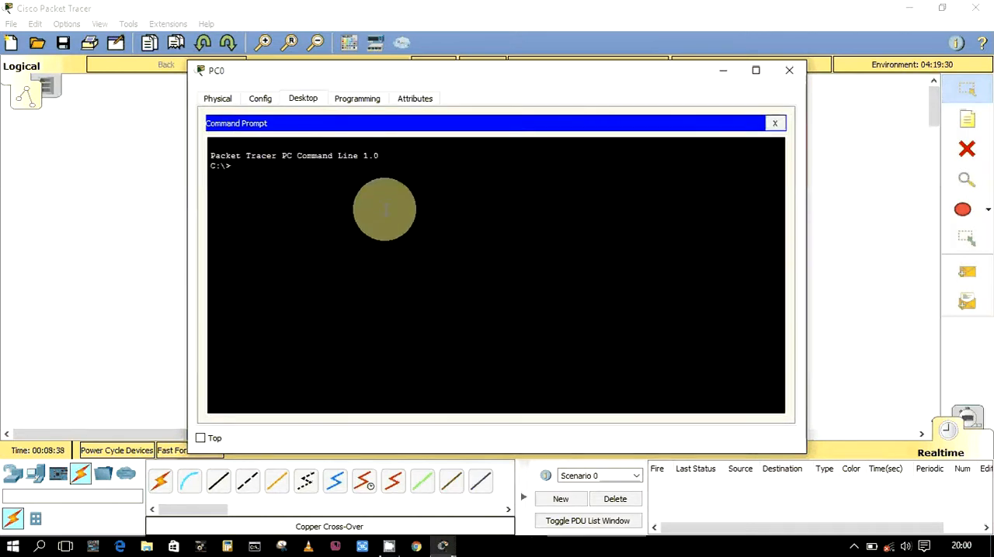
Ping PC3 at 10.10.10.4 from PC0's Command Prompt and close PC0's window
text(ping 10.10.10.4)
key(Return)
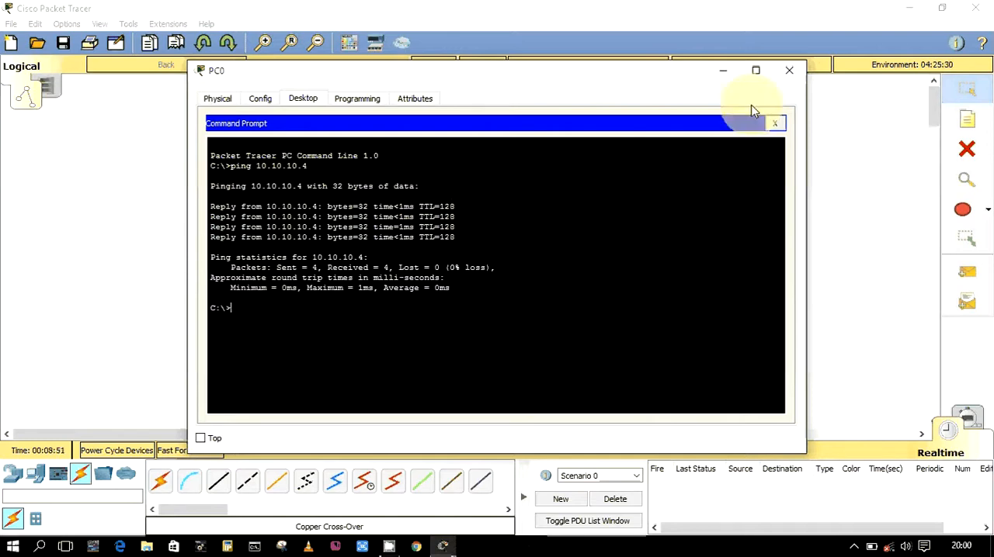
click(789, 71)
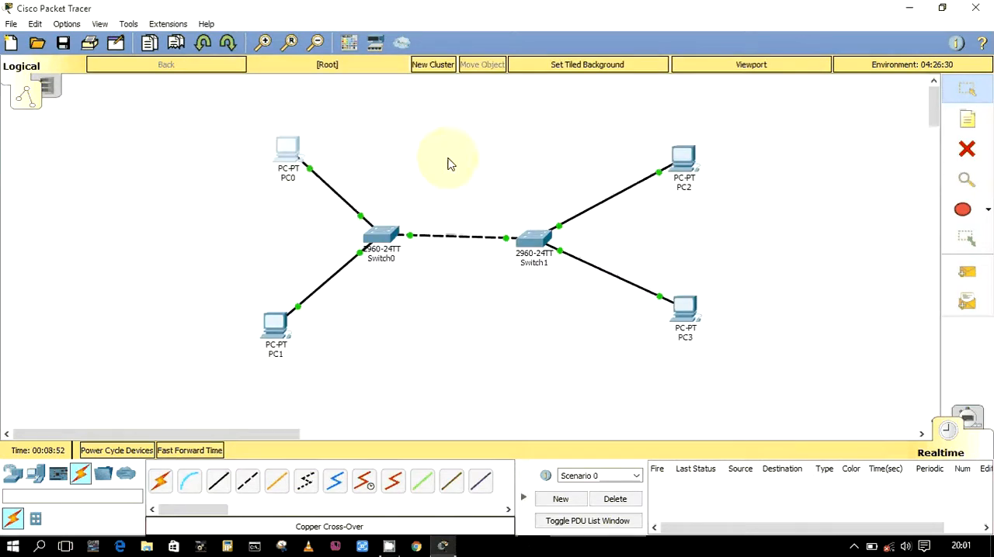
drag(225, 116, 744, 392)
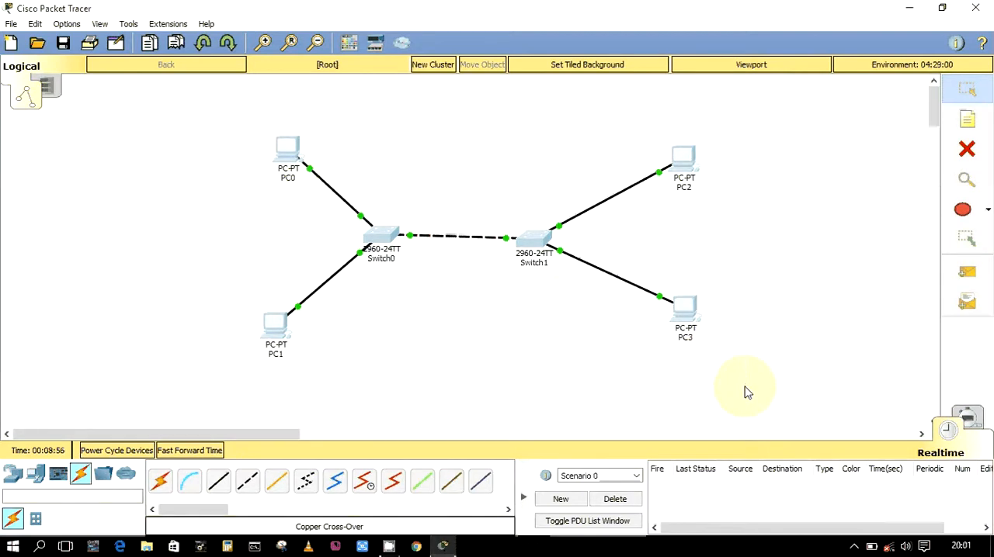
click(306, 212)
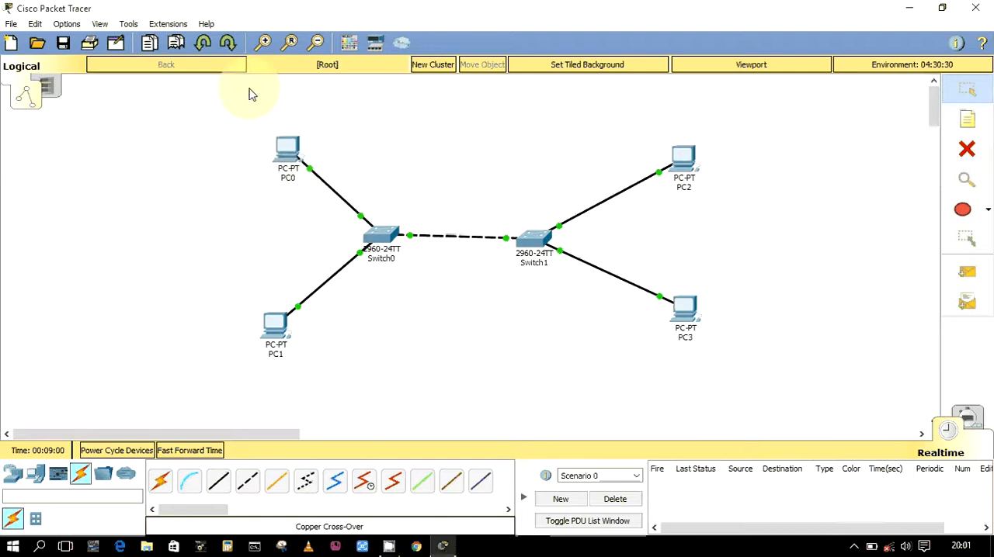
drag(248, 94, 412, 386)
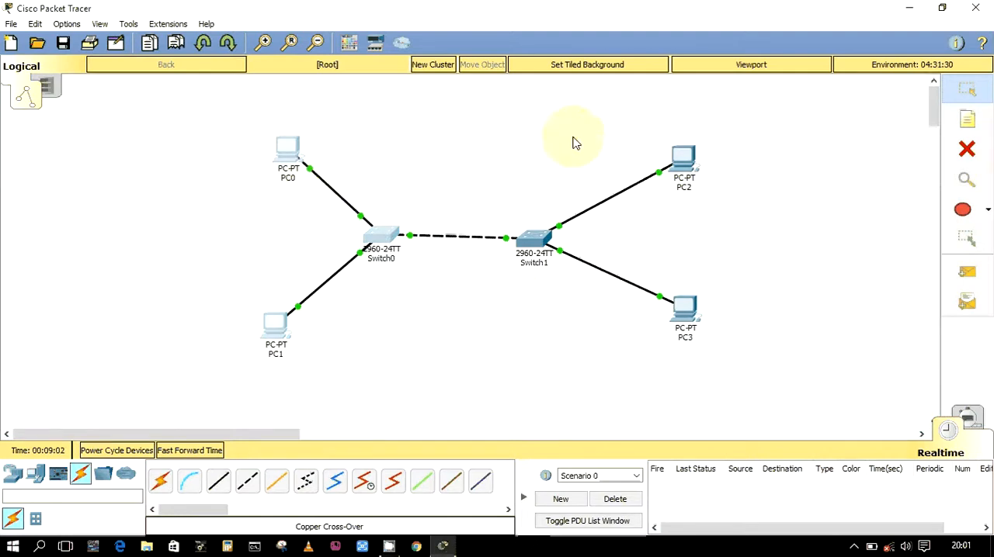
drag(500, 105, 747, 401)
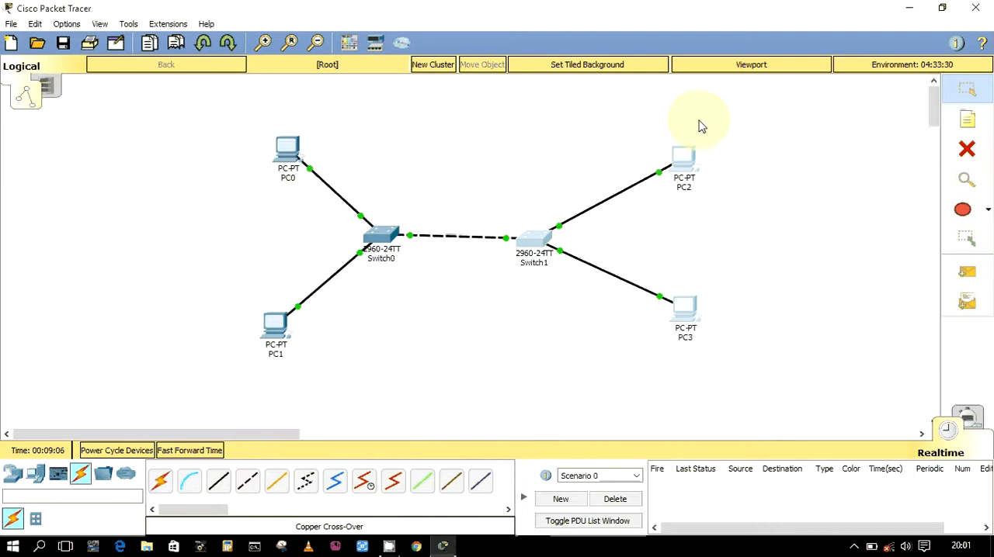
click(482, 163)
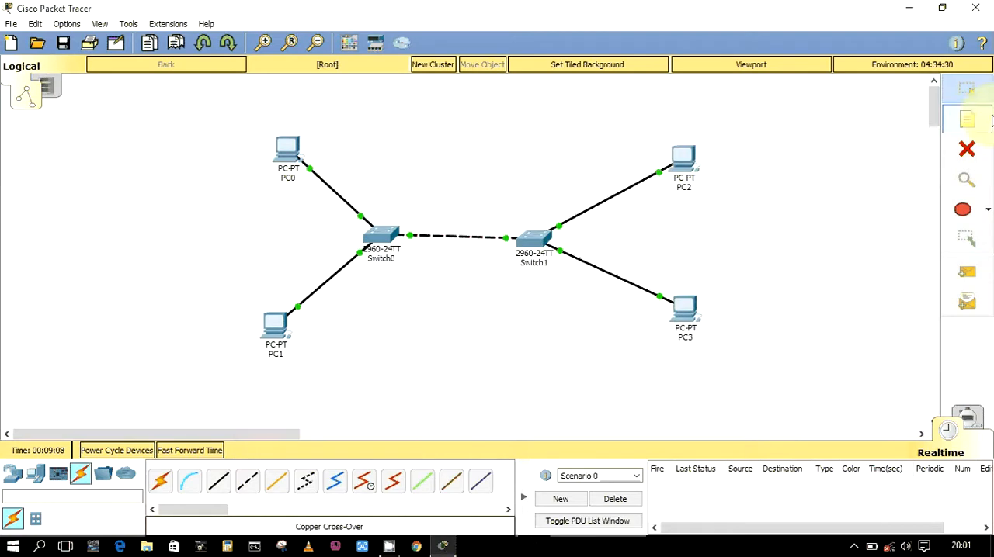
Place a text note reading 10.0.0.0/8 above the link between the two switches and return to the selection tool
click(977, 117)
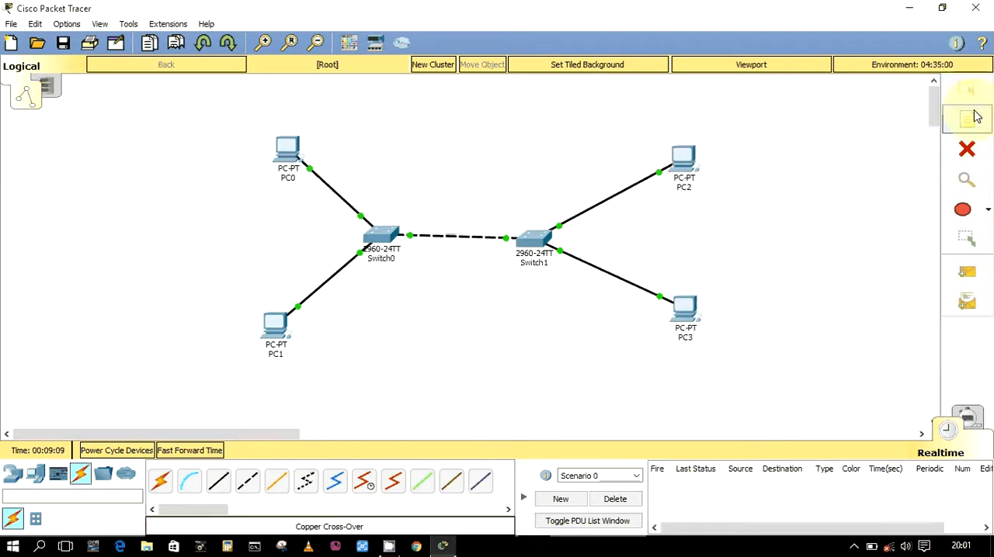
click(456, 124)
text(2010)
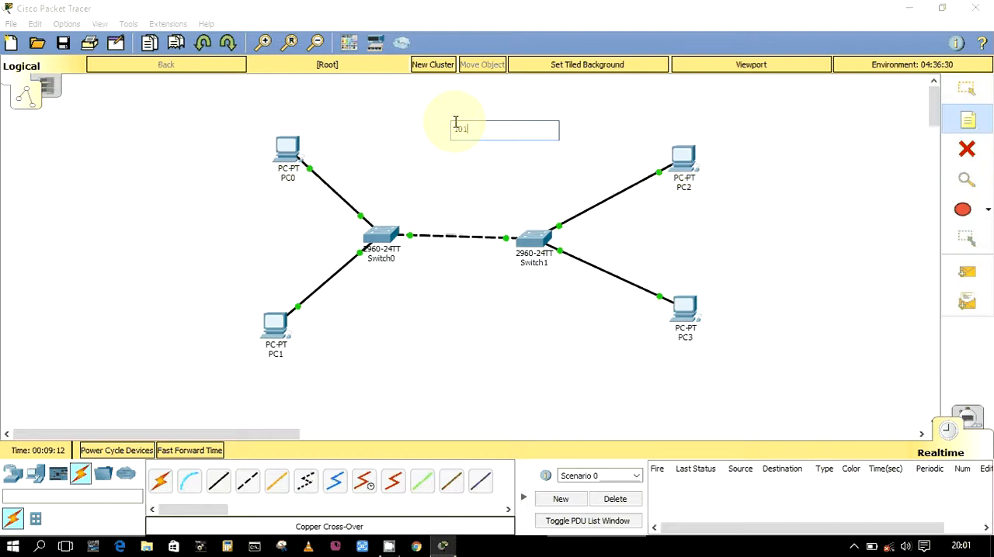
key(BackSpace)
key(BackSpace)
text(.10.10.)
text(0)
key(Left)
key(BackSpace)
key(BackSpace)
key(BackSpace)
text(0.)
key(Left)
key(Left)
key(Left)
key(BackSpace)
key(BackSpace)
text(0)
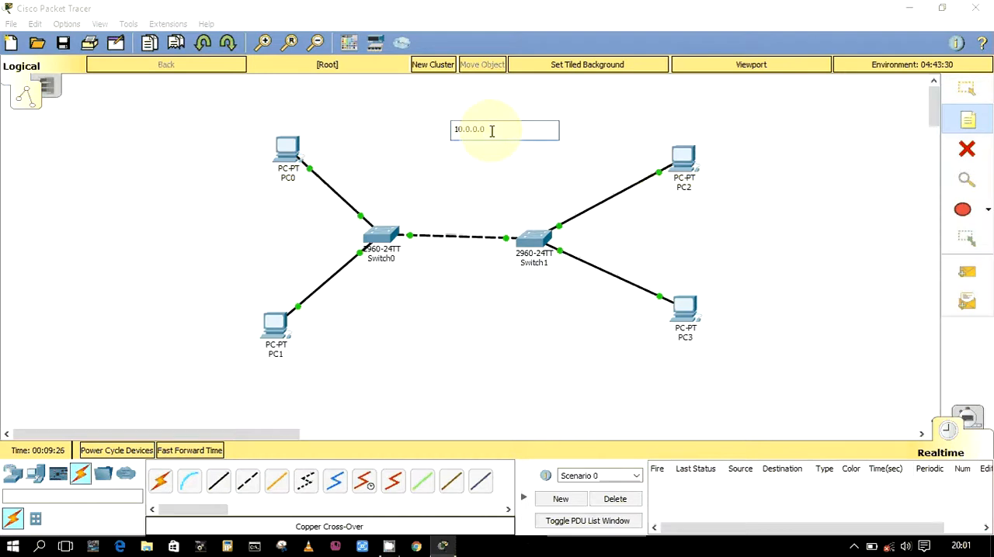
text(/8)
click(955, 94)
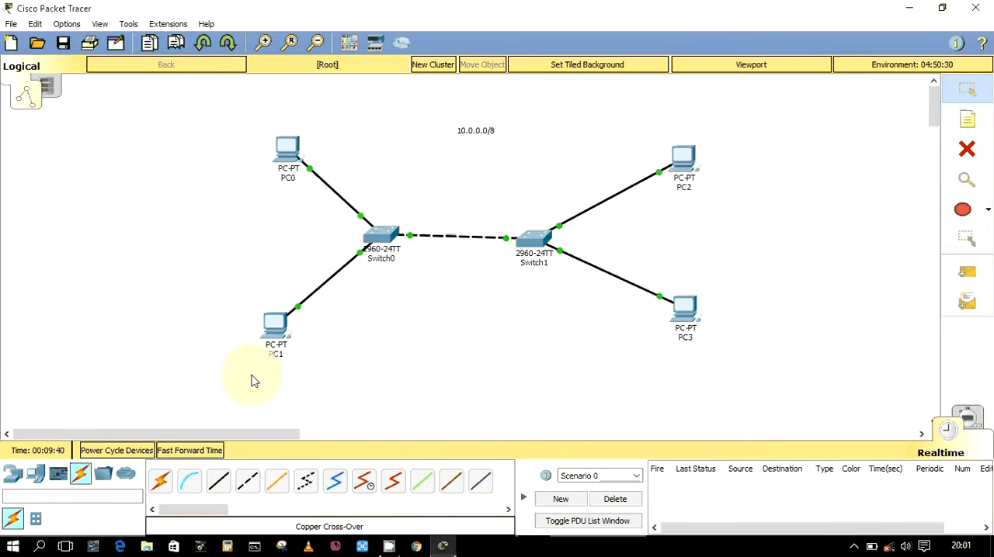
drag(206, 109, 397, 385)
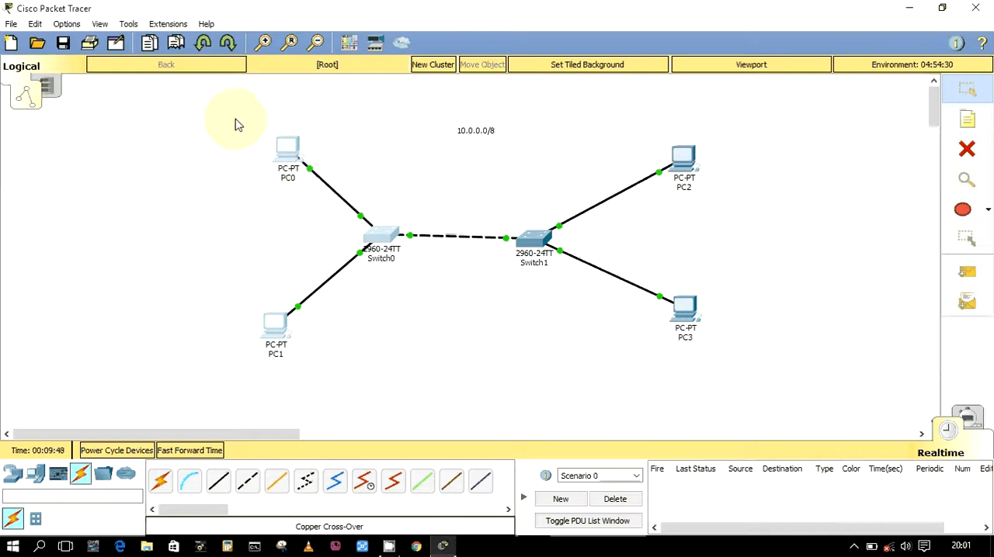
drag(235, 107, 100, 377)
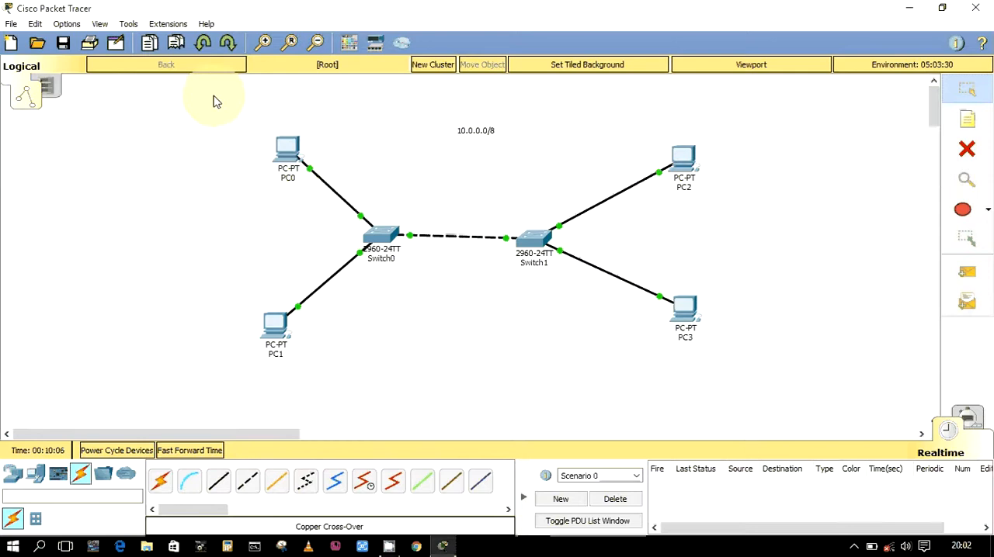
drag(214, 95, 417, 382)
click(417, 382)
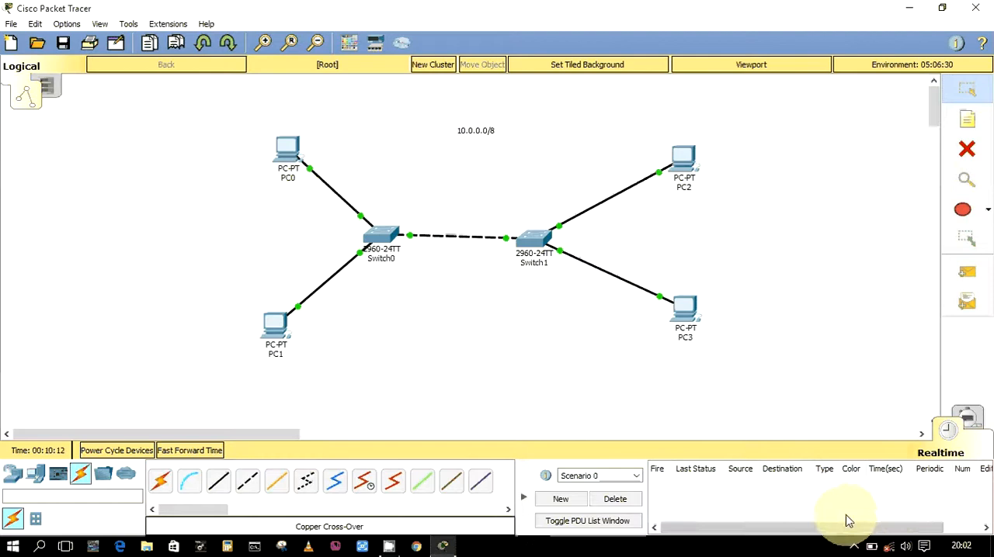
click(855, 547)
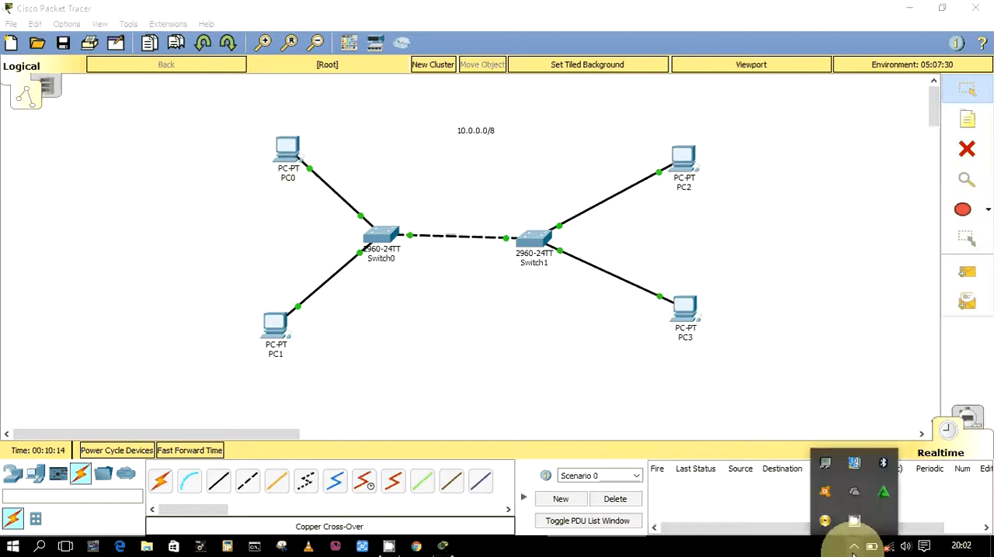